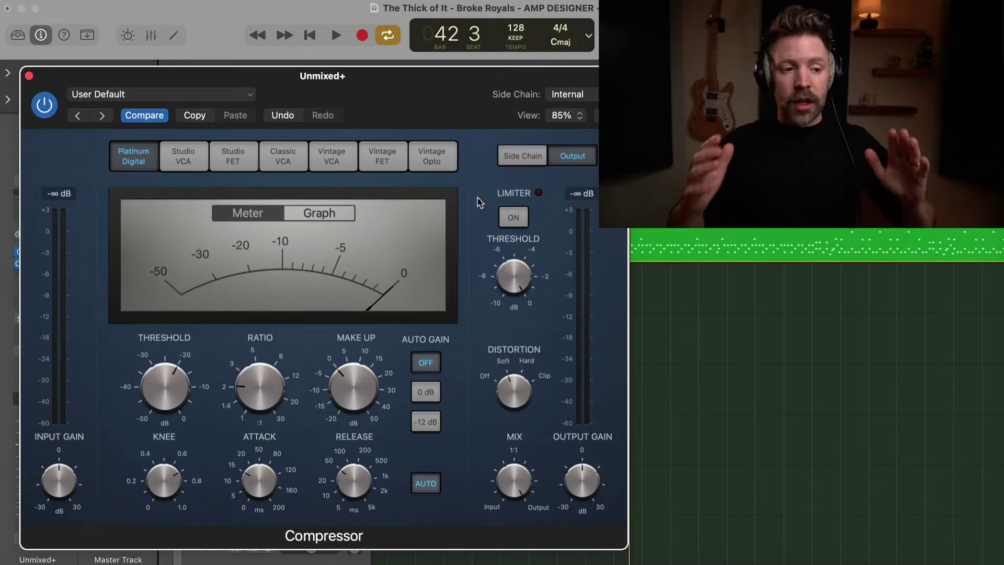
mouse_move(173, 331)
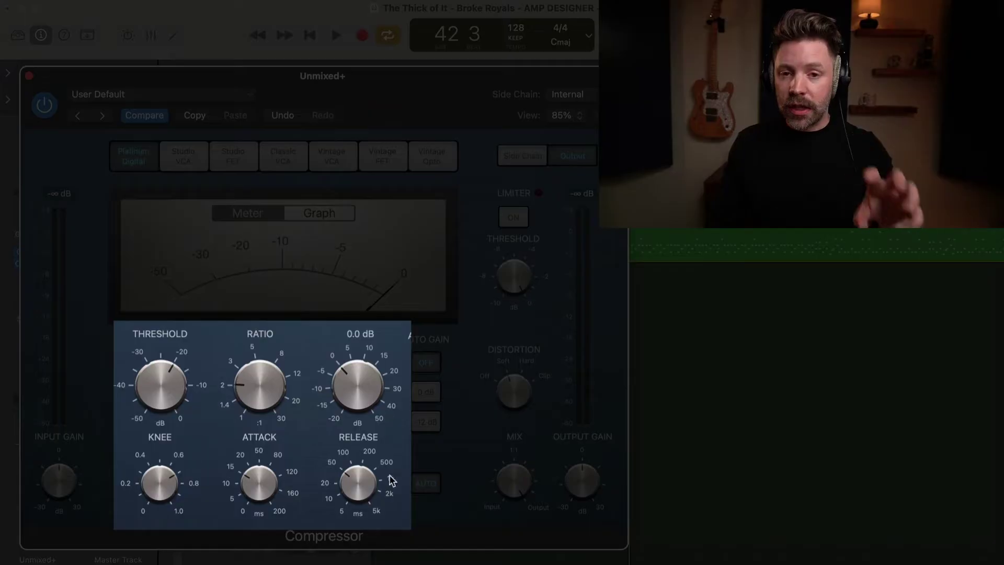
mouse_move(385, 491)
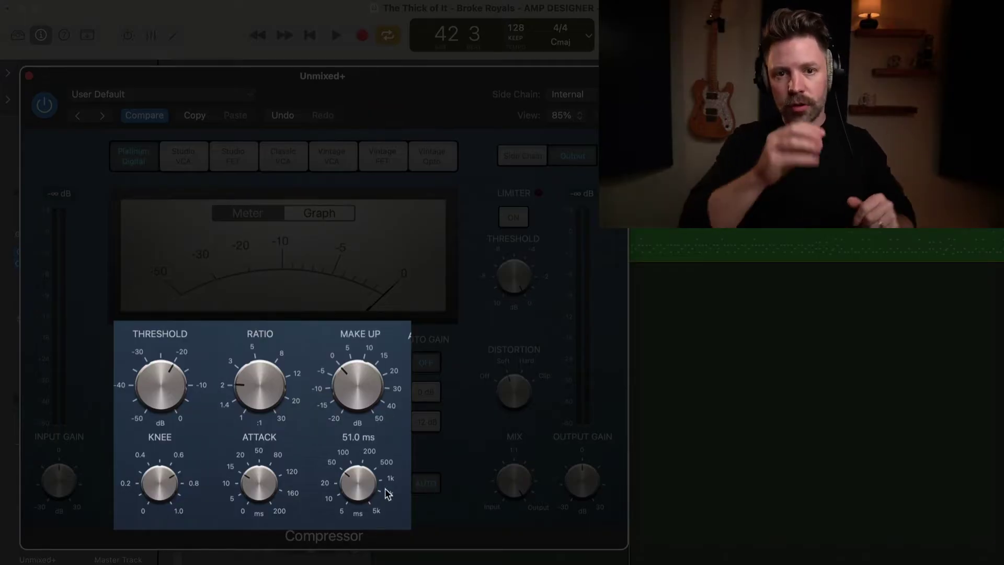
mouse_move(231, 460)
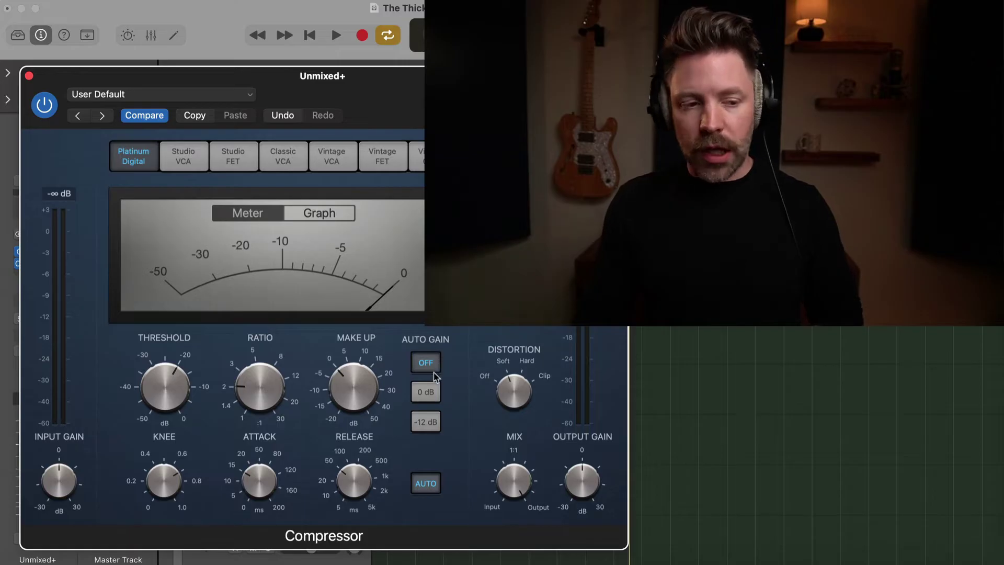
Try Auto Gain at -12 dB, set it back to OFF, and disable the automatic release
left_click(432, 424)
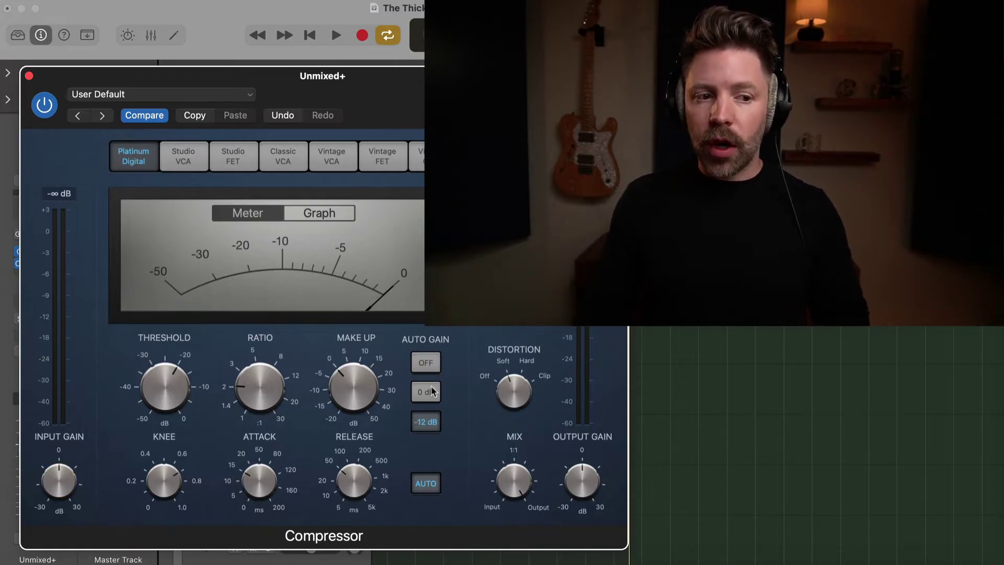
left_click(430, 362)
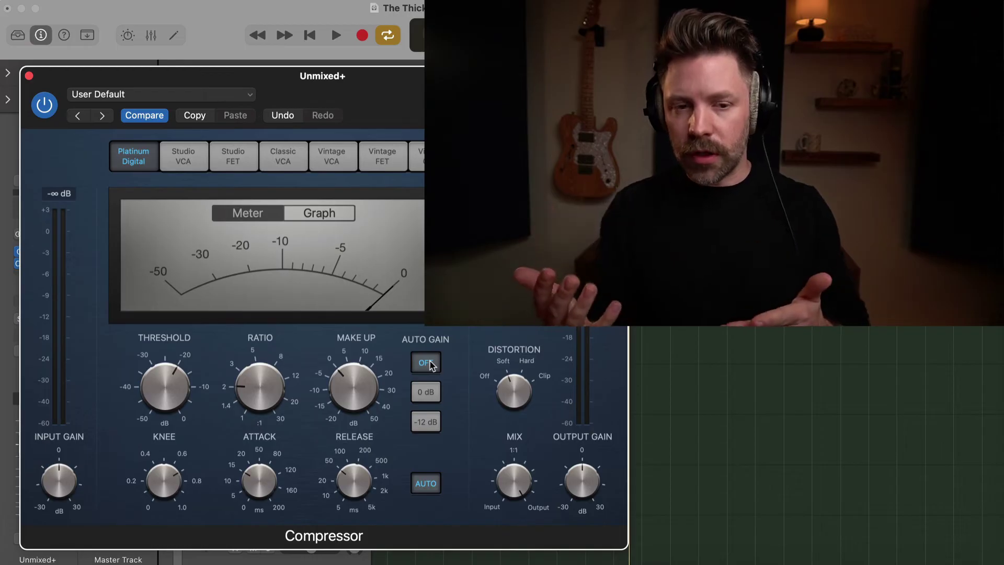
mouse_move(359, 390)
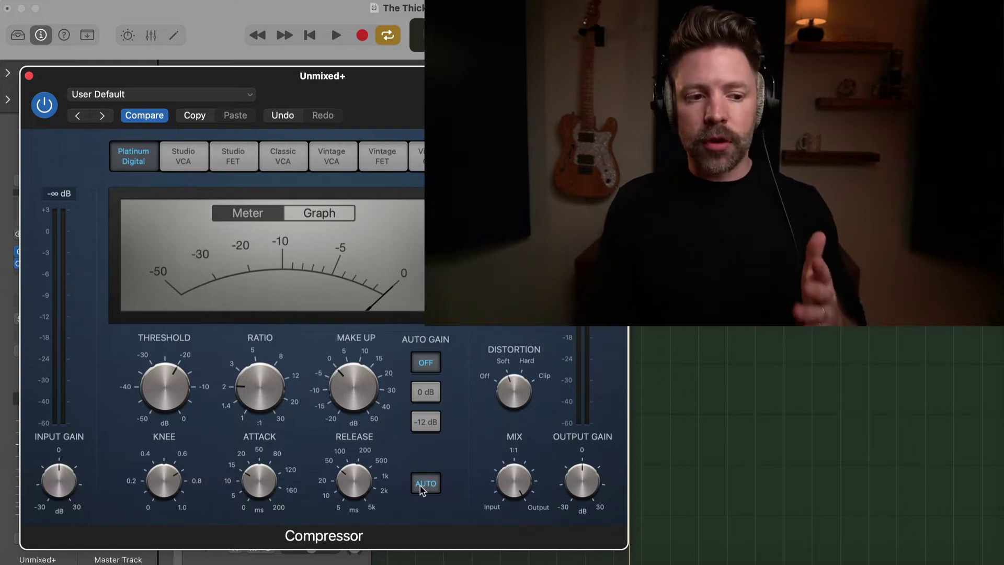
mouse_move(338, 470)
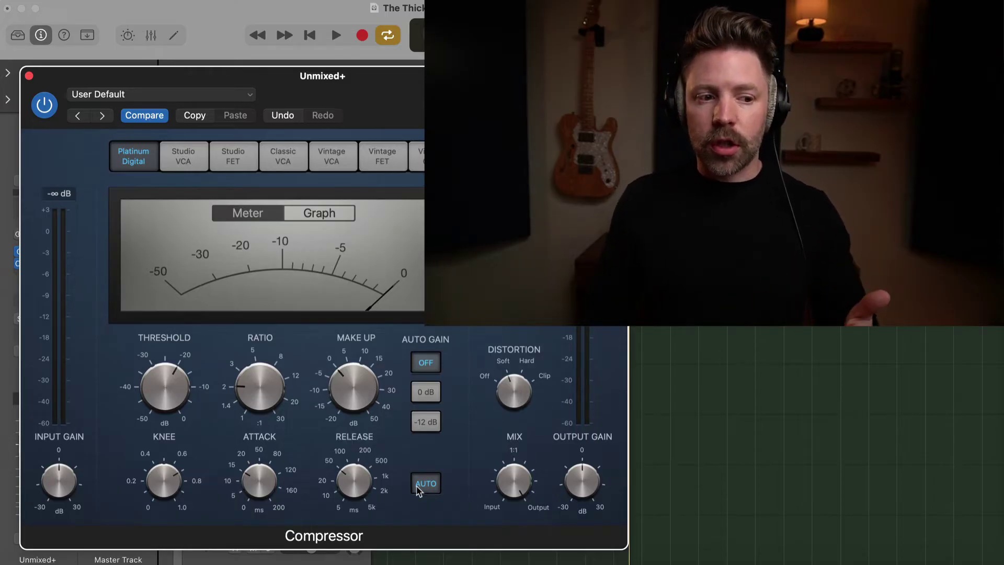
left_click(426, 486)
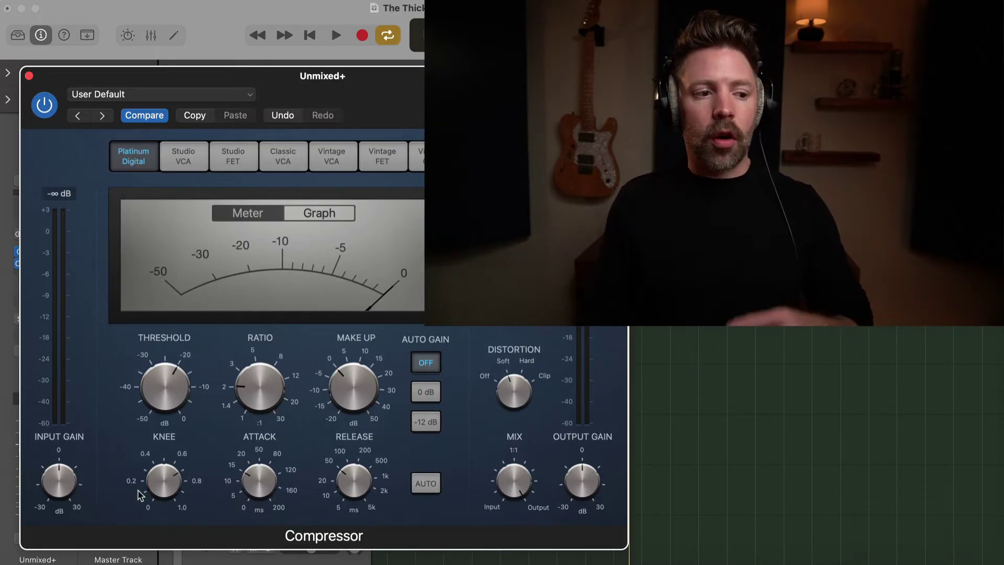
mouse_move(58, 473)
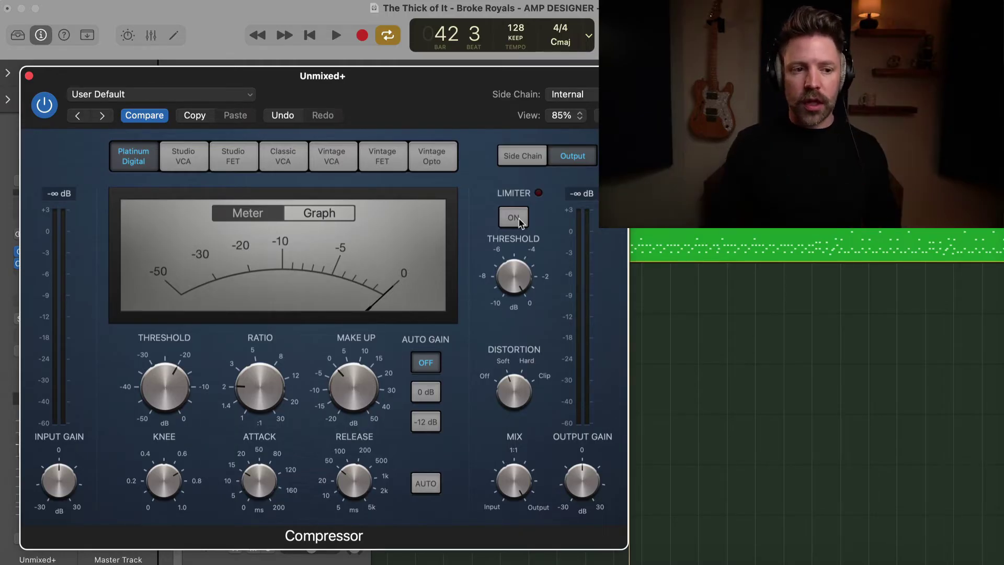
left_click(518, 219)
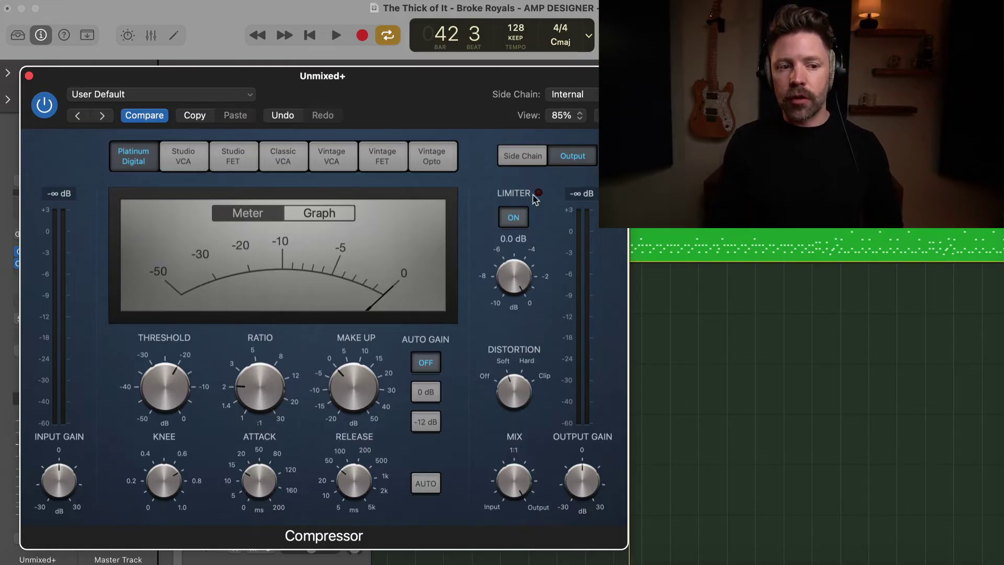
left_click(520, 223)
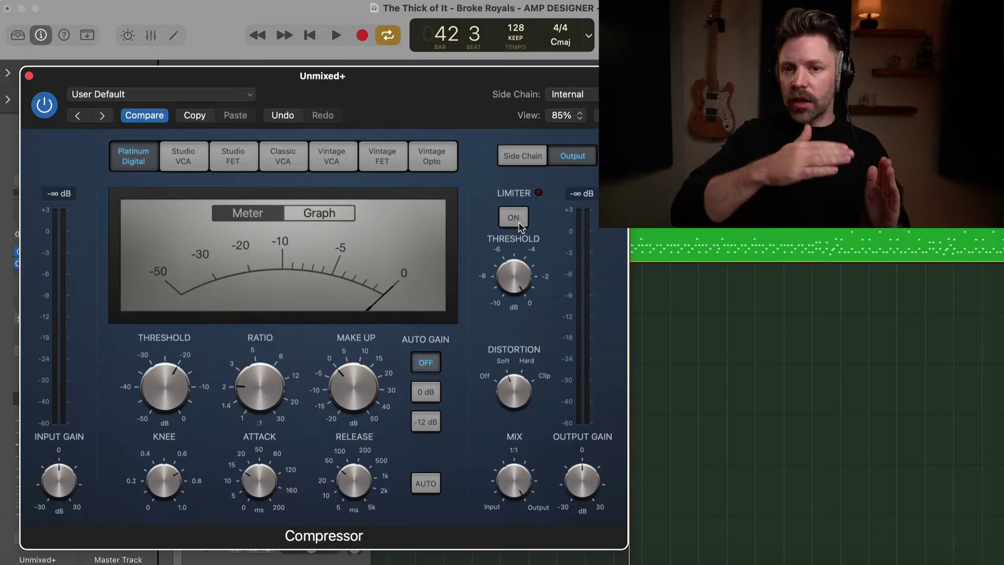
mouse_move(515, 276)
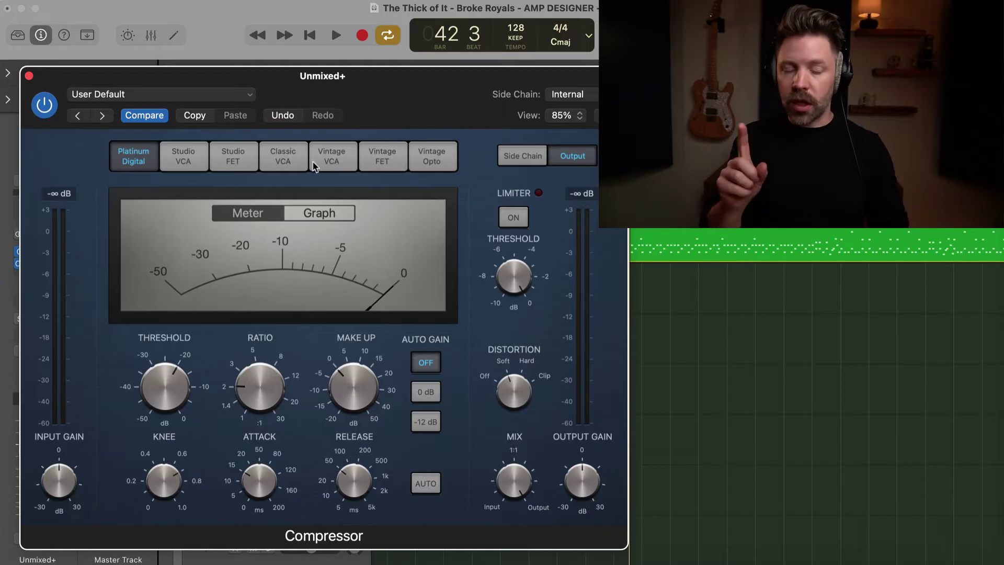
Sweep the Mix knob between dry and compressed, settling at about 21 %
left_click_drag(531, 472, 516, 502)
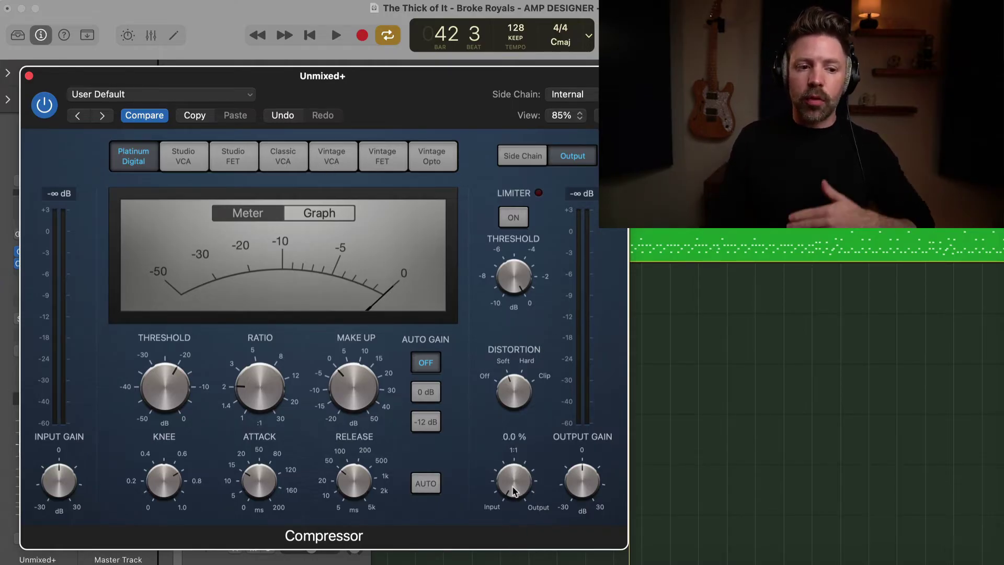
left_click_drag(515, 512, 515, 475)
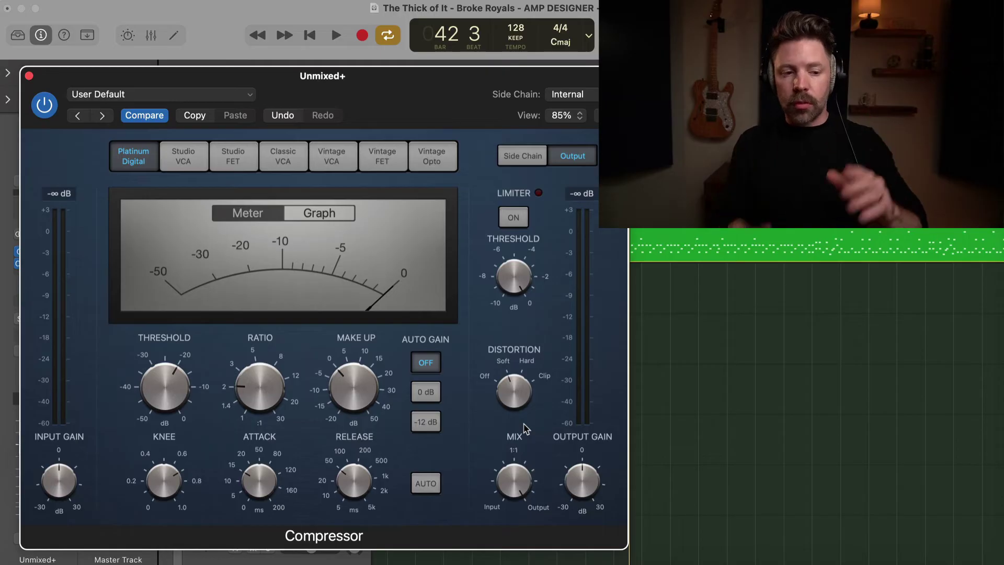
mouse_move(525, 428)
left_mouse_down()
mouse_move(525, 470)
mouse_move(518, 419)
left_mouse_up()
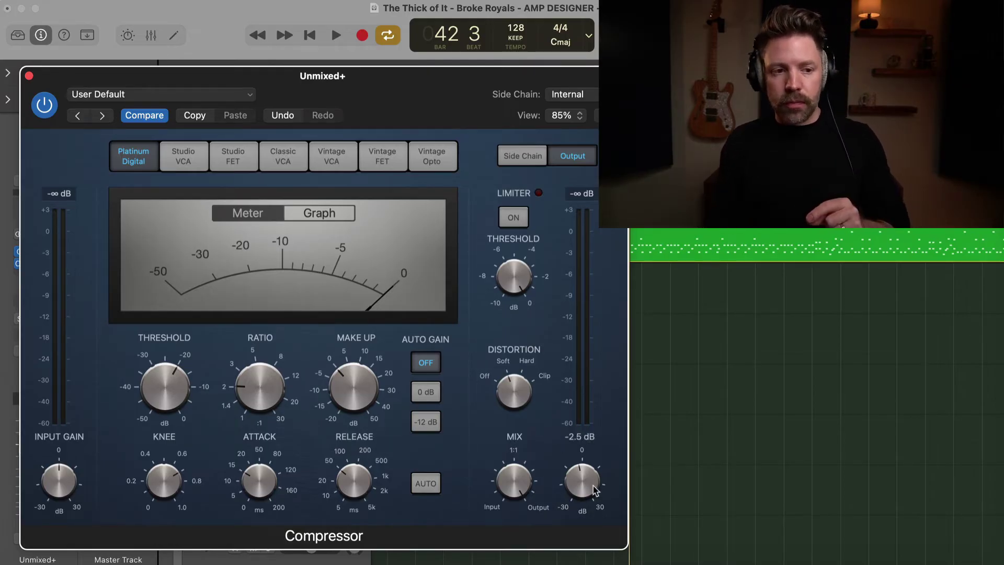
Check the Side Chain detection and filter settings, then return to the Output section
left_click(533, 157)
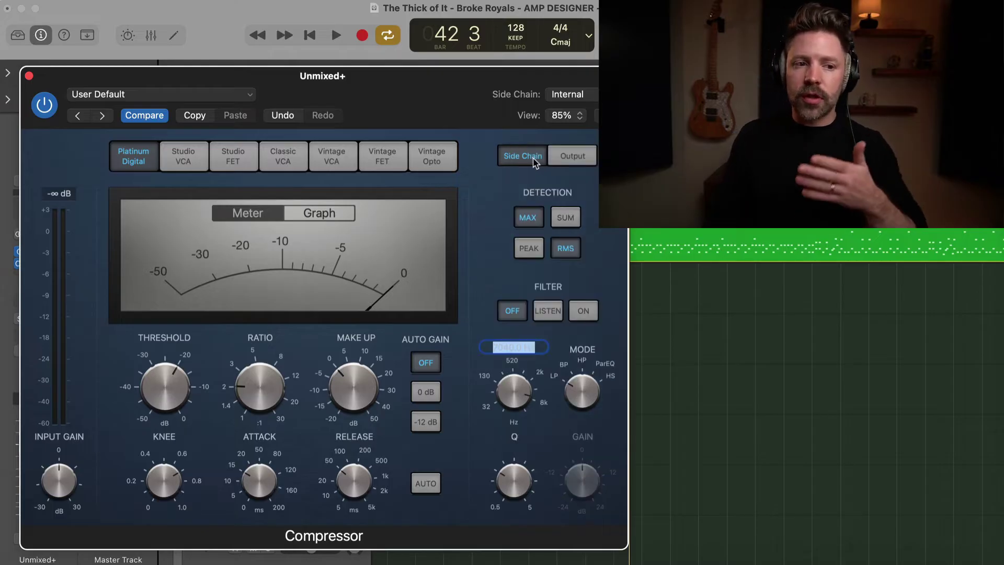
left_click(574, 158)
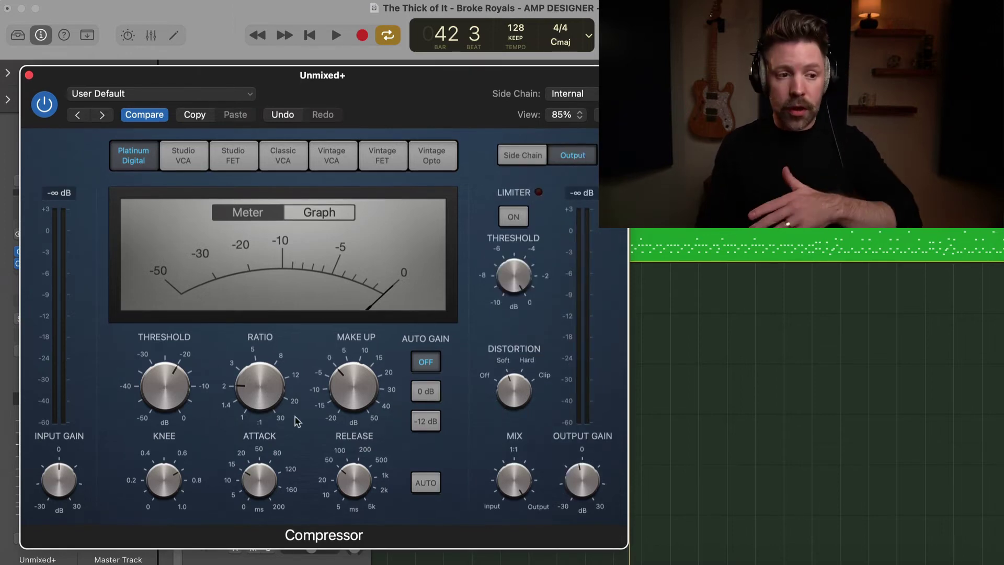
mouse_move(294, 370)
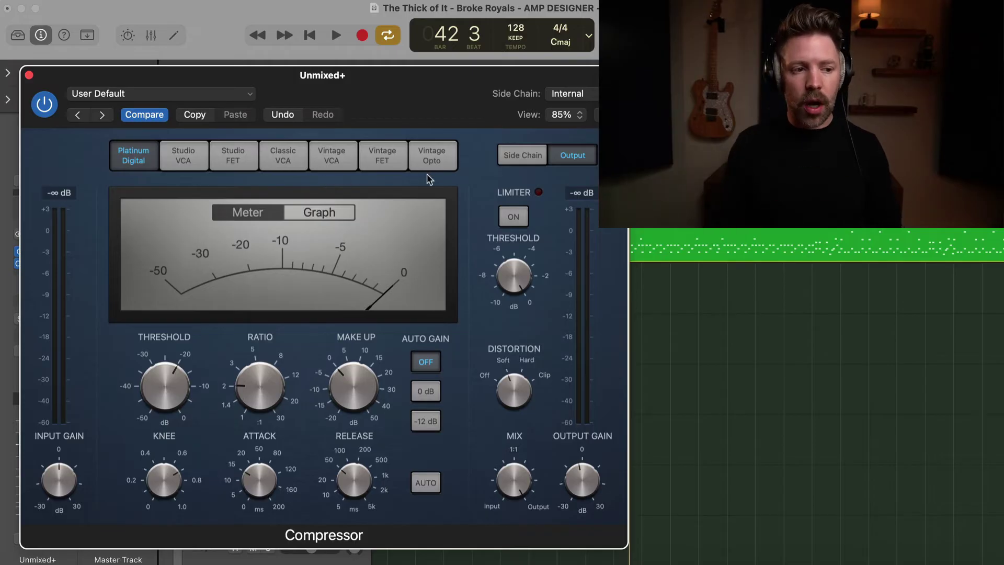
Raise threshold to 0.0 dB and ratio to 3.3:1, then settle attack at 18 ms
left_click_drag(183, 397, 197, 330)
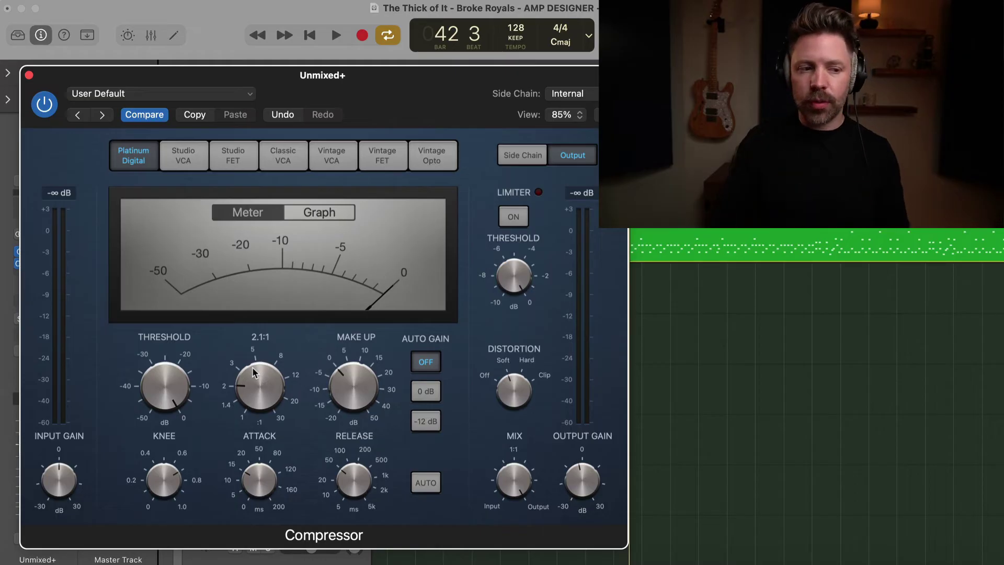
left_click_drag(252, 370, 260, 357)
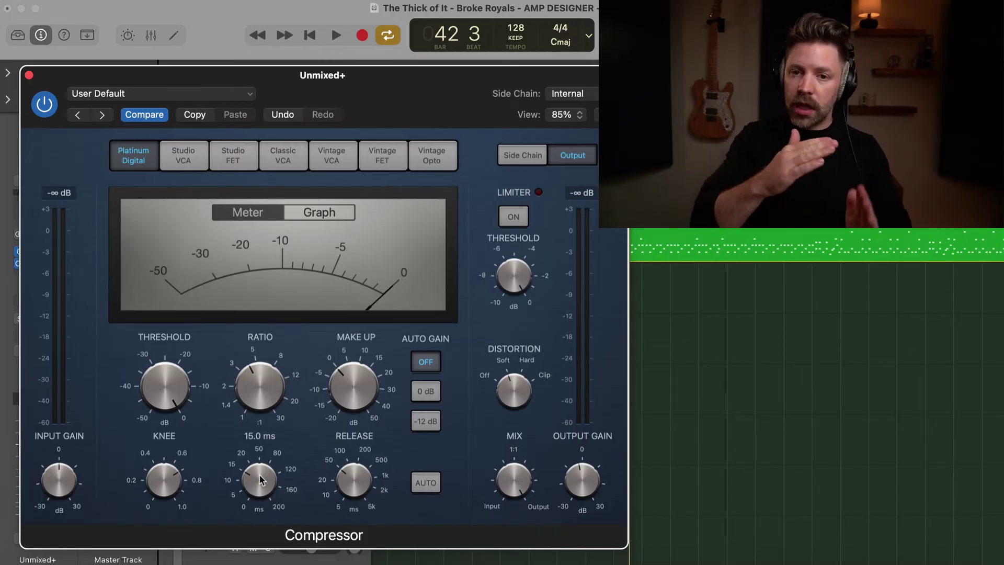
left_click_drag(259, 474, 267, 463)
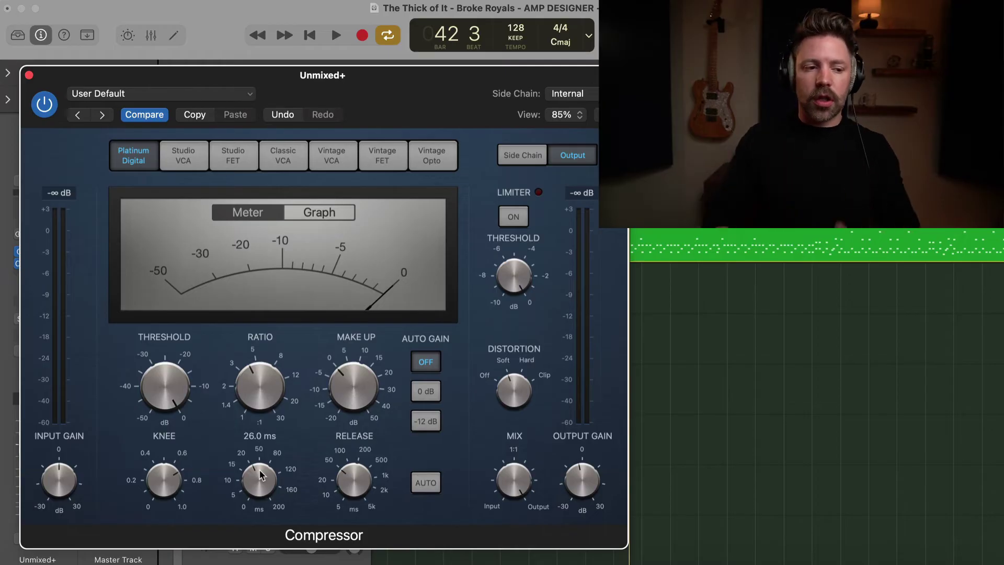
left_click_drag(259, 469, 257, 478)
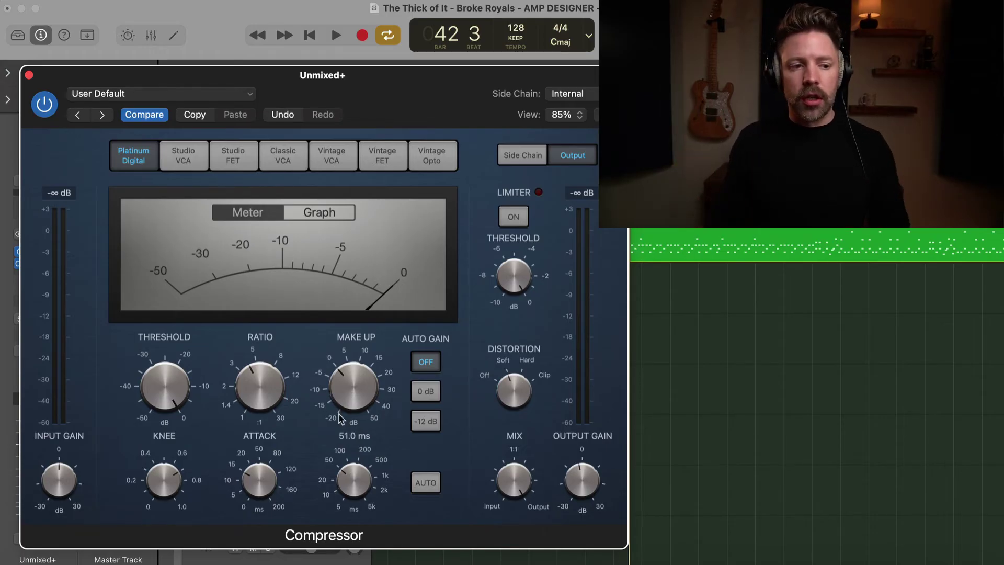
With the drums playing, lower the threshold to -23.5 dB and raise make-up gain to 2.0 dB
key("space")
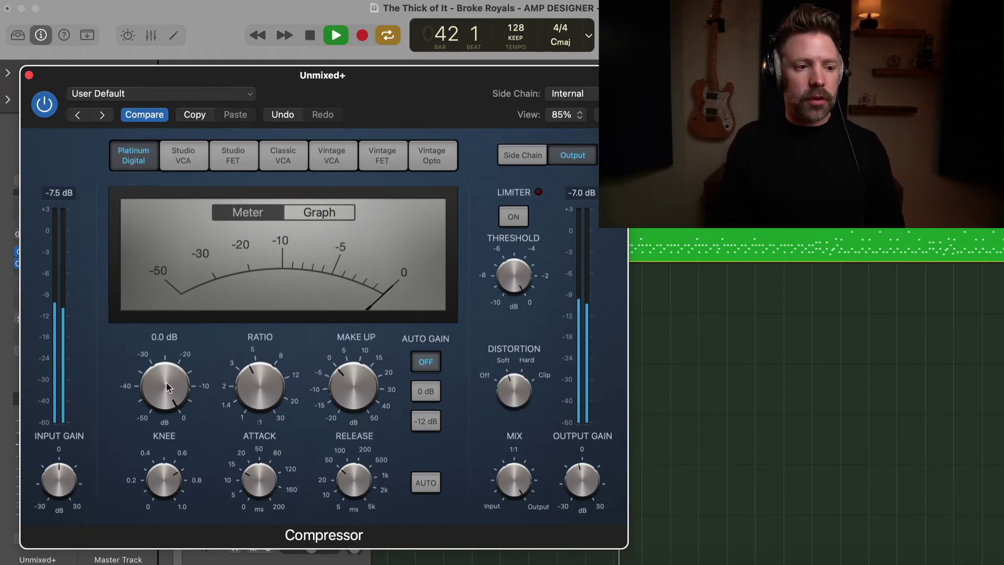
left_click_drag(168, 400, 170, 460)
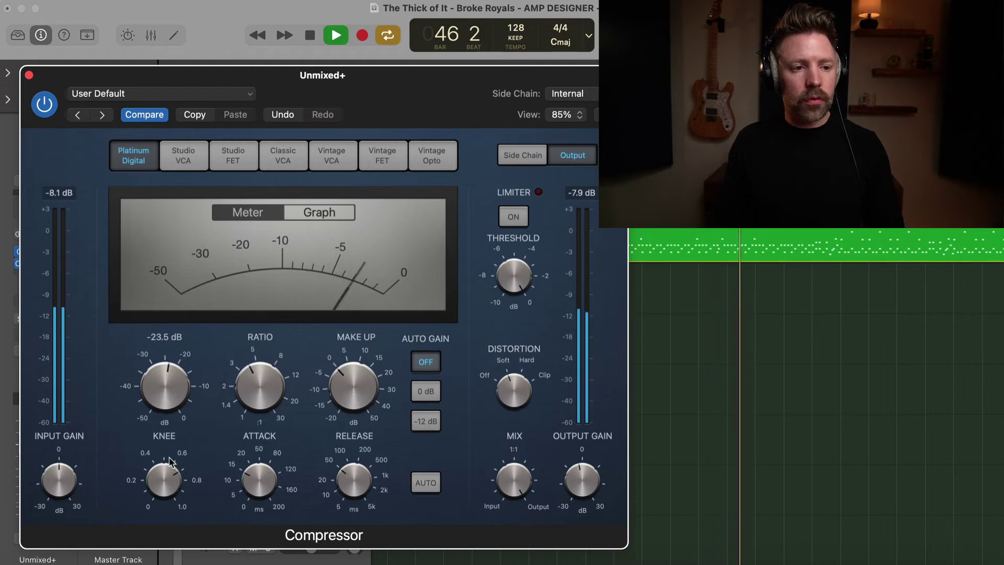
mouse_move(337, 389)
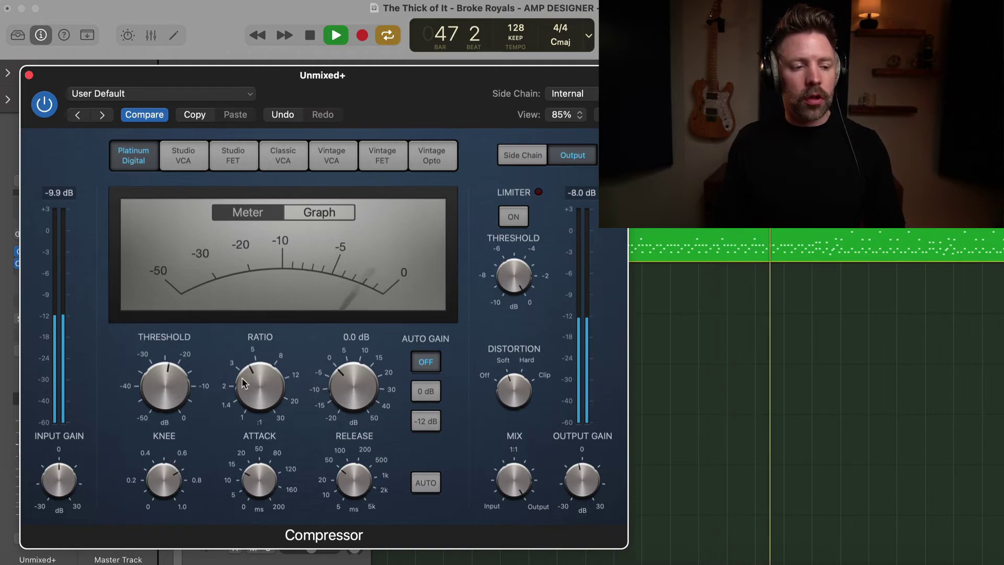
left_click_drag(340, 381, 345, 373)
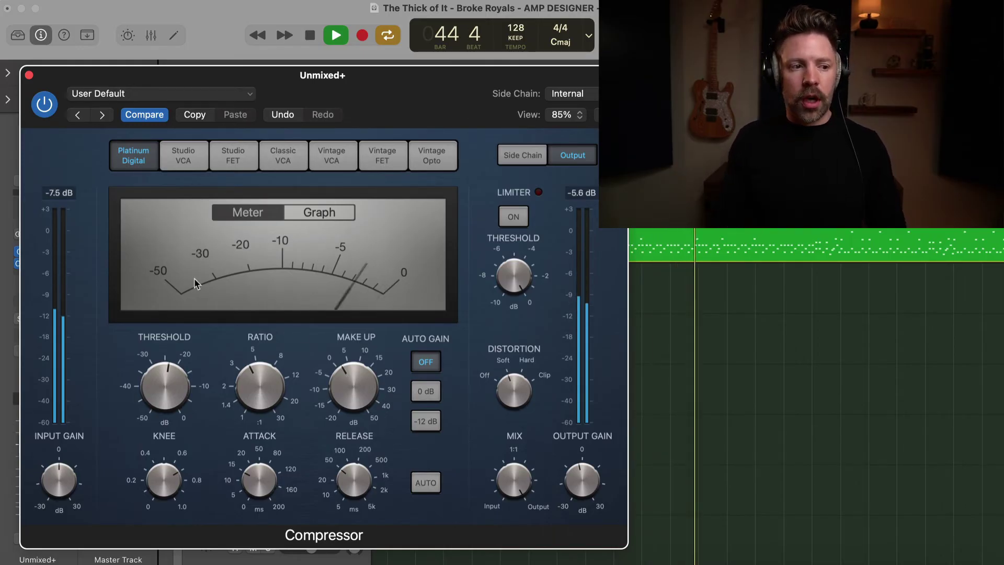
Restart drum playback from the loop start and trim output gain to -3.0 dB
key("space")
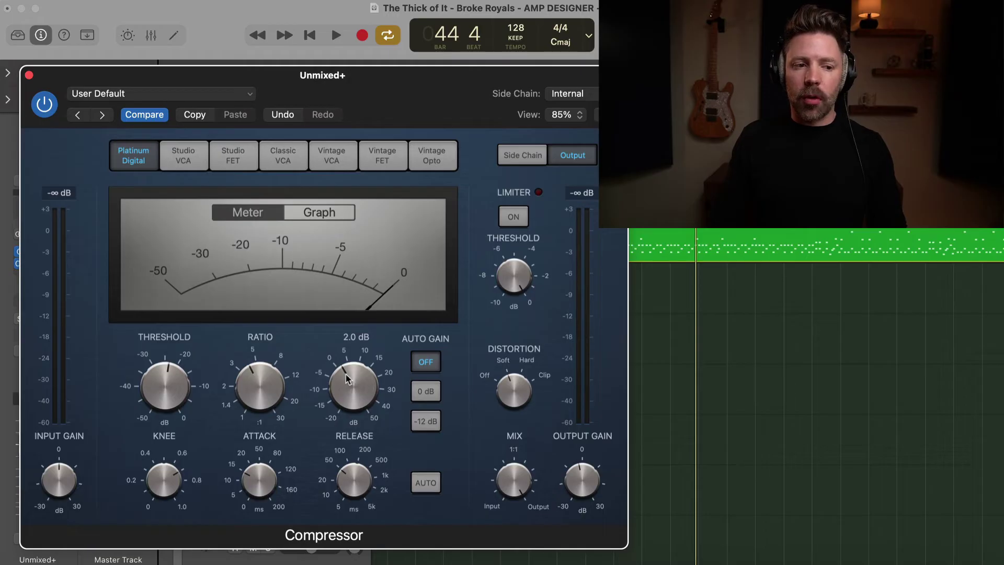
key("space")
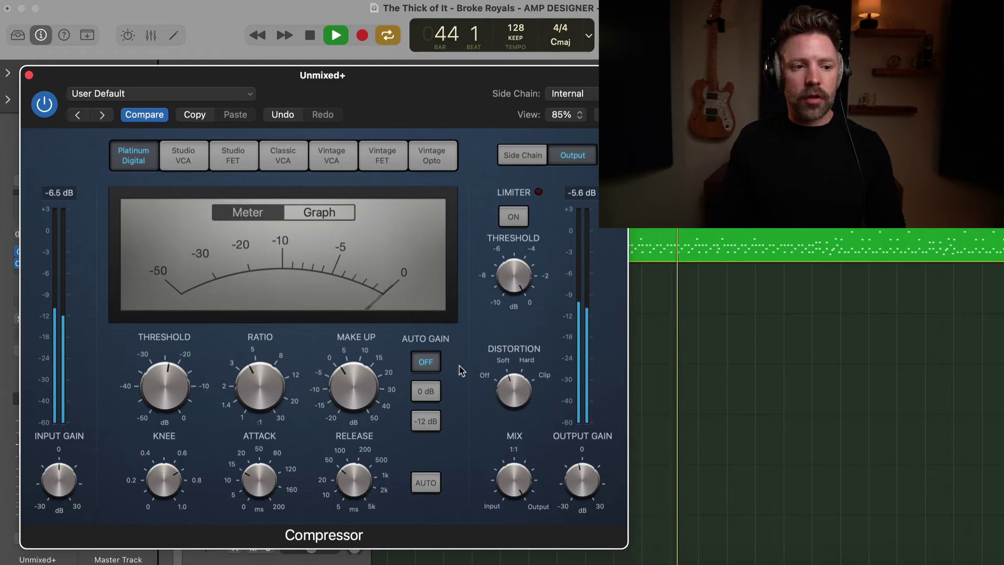
mouse_move(585, 480)
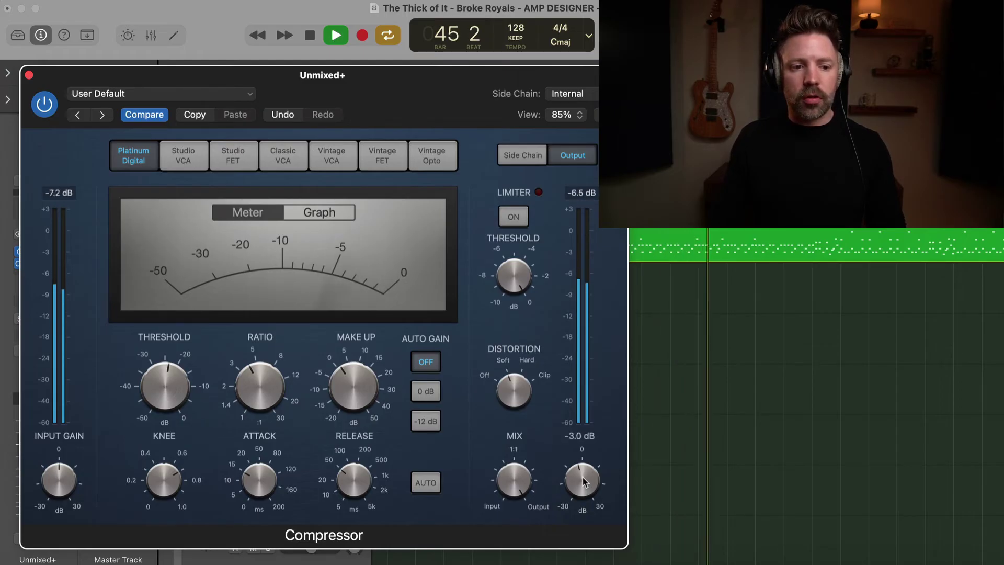
left_click(45, 104)
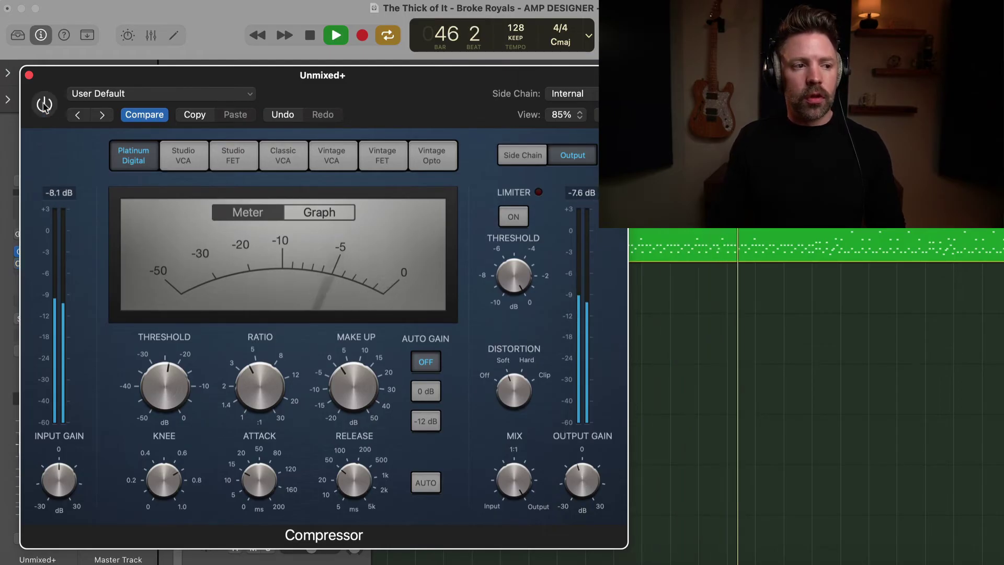
left_click(45, 104)
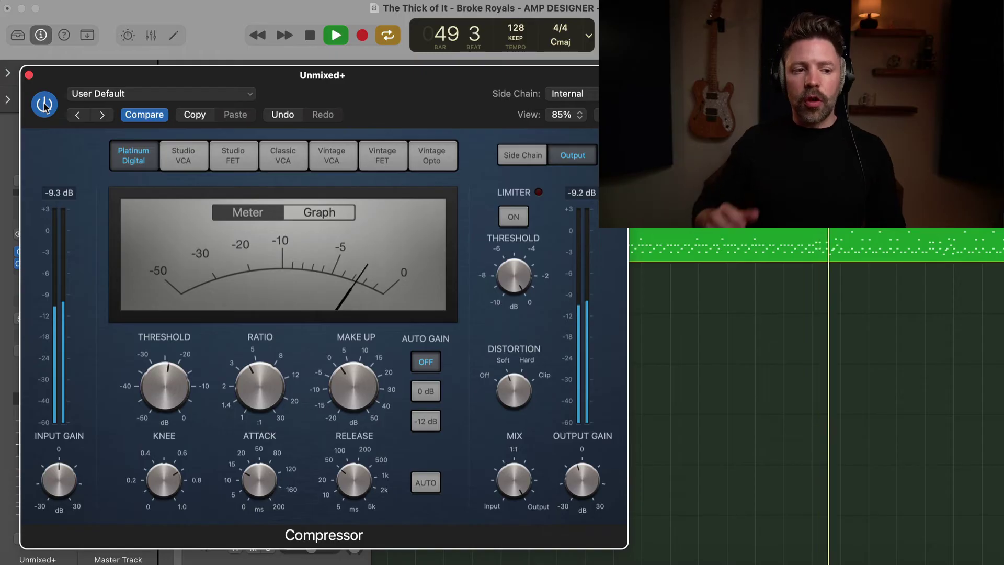
key("space")
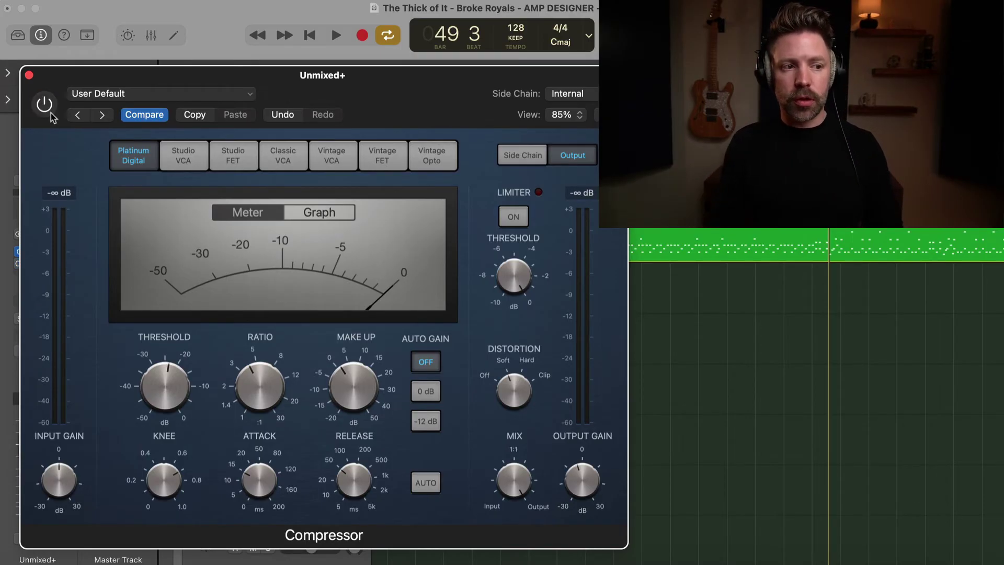
key("space")
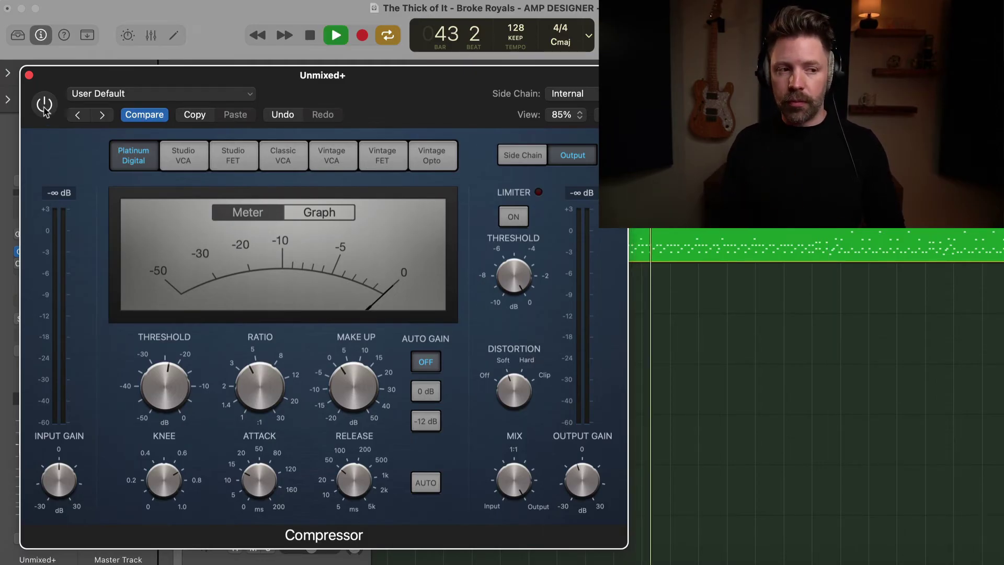
left_click(44, 105)
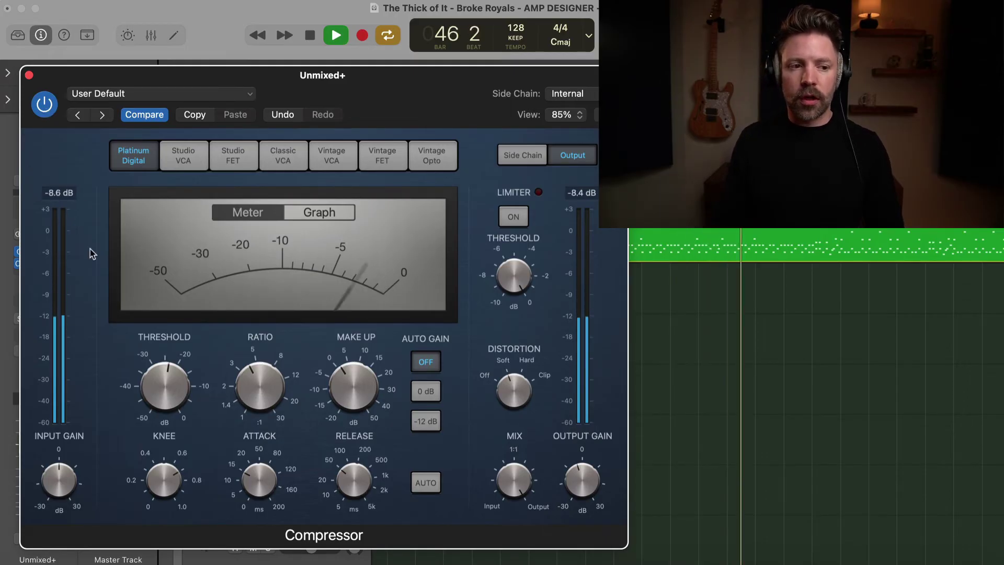
left_click(47, 102)
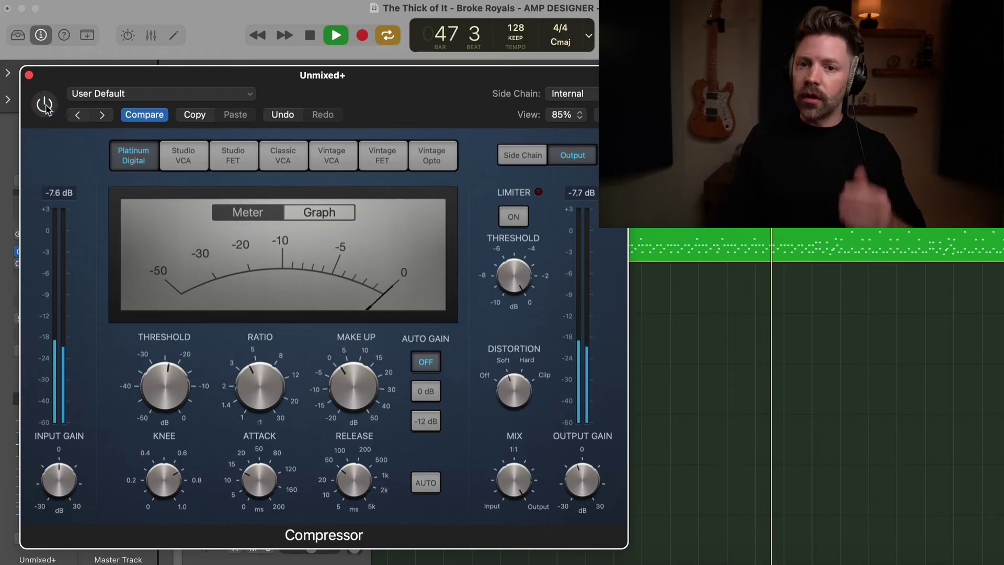
left_click(46, 103)
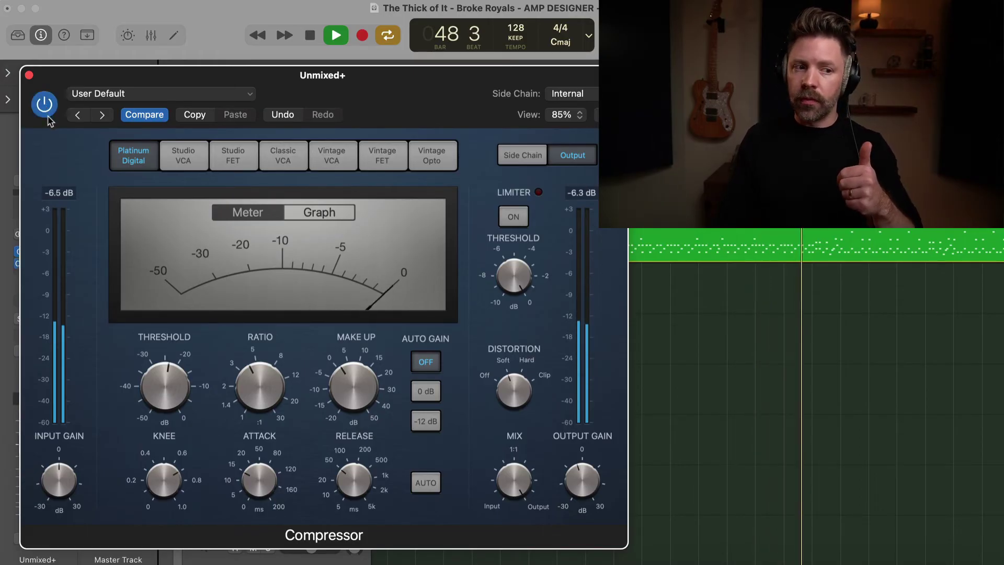
Replay the drums, A/B the compressor bypass, set output gain to -3.5 dB, and stop
key("space")
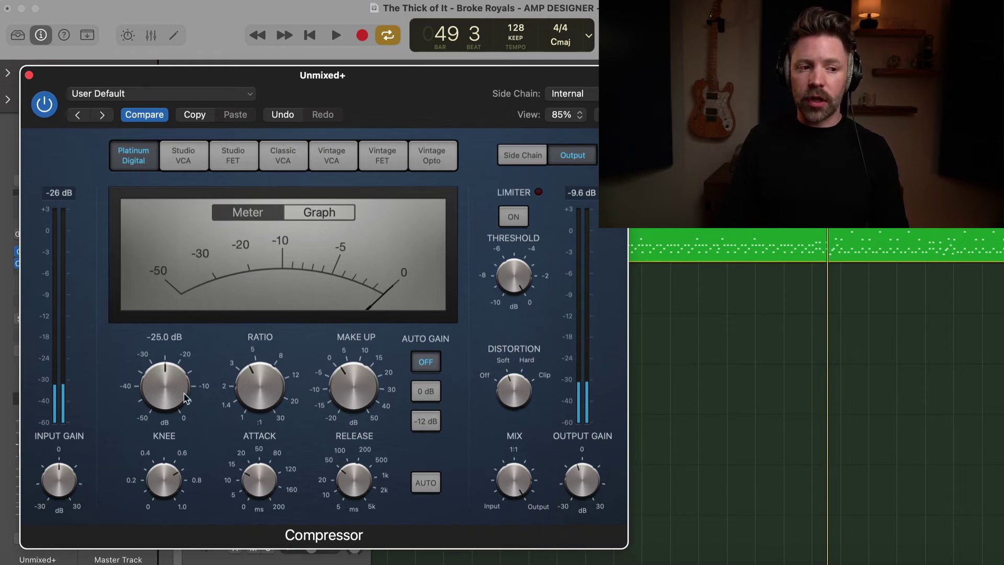
key("space")
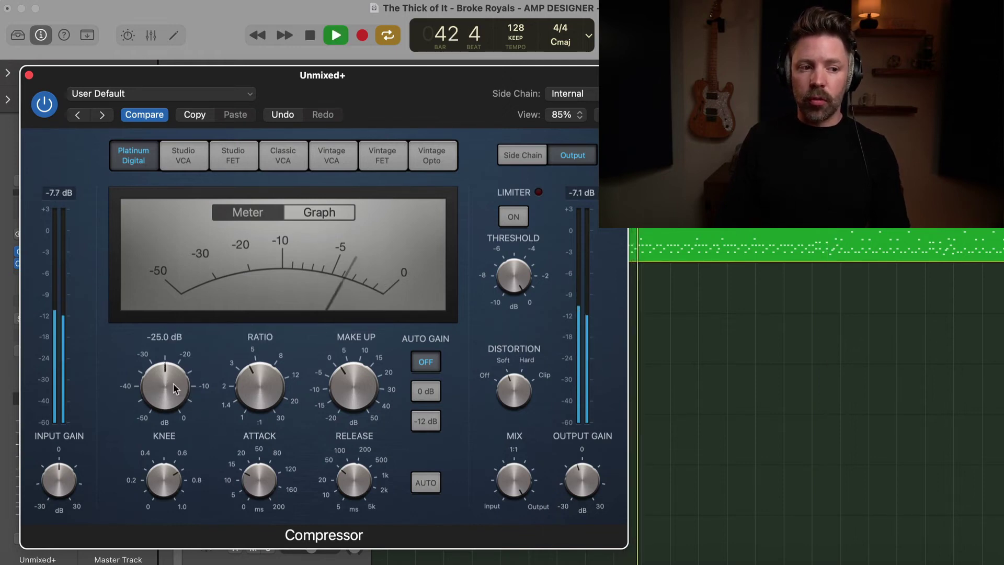
left_click(51, 112)
left_click(45, 105)
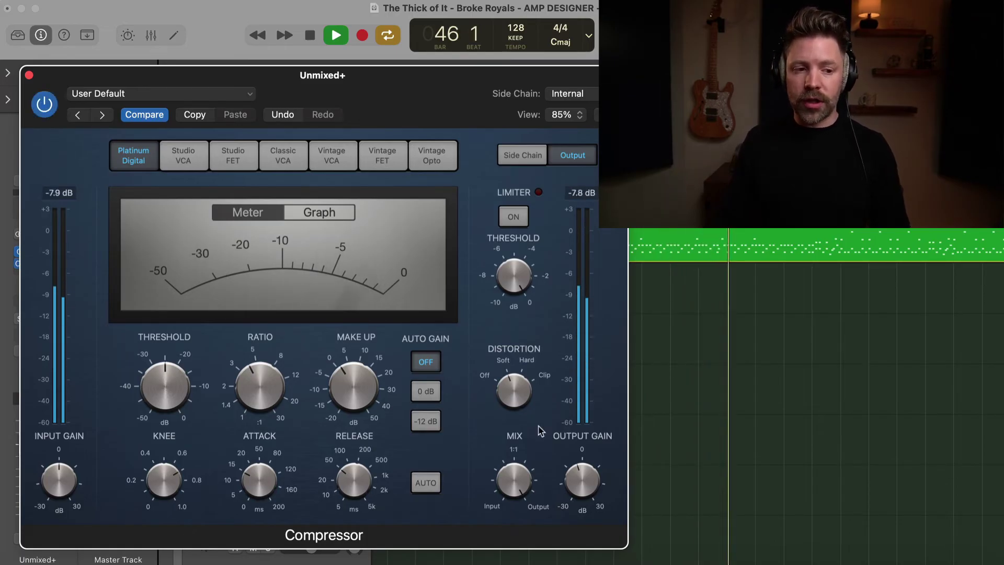
mouse_move(578, 495)
key("space")
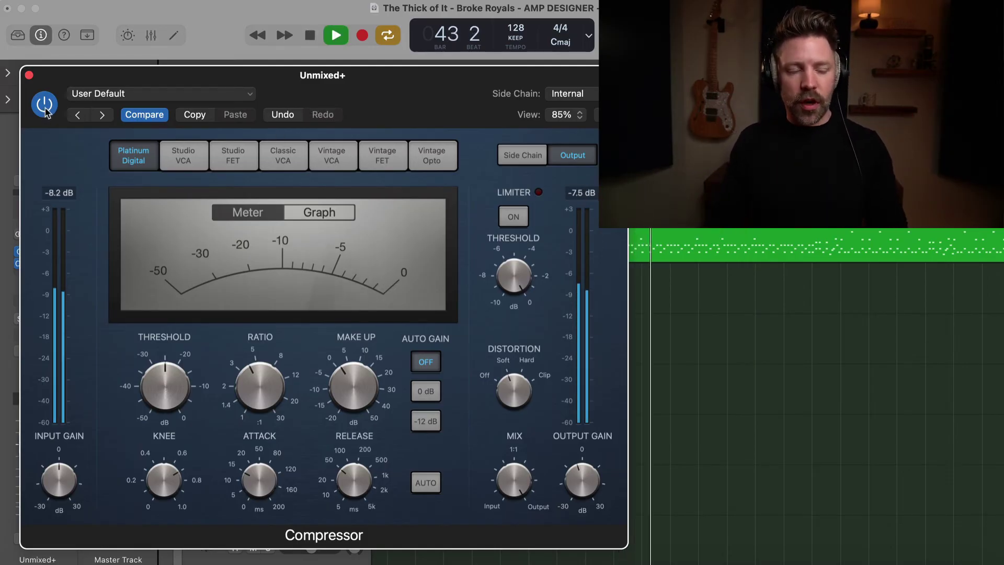
left_click(45, 105)
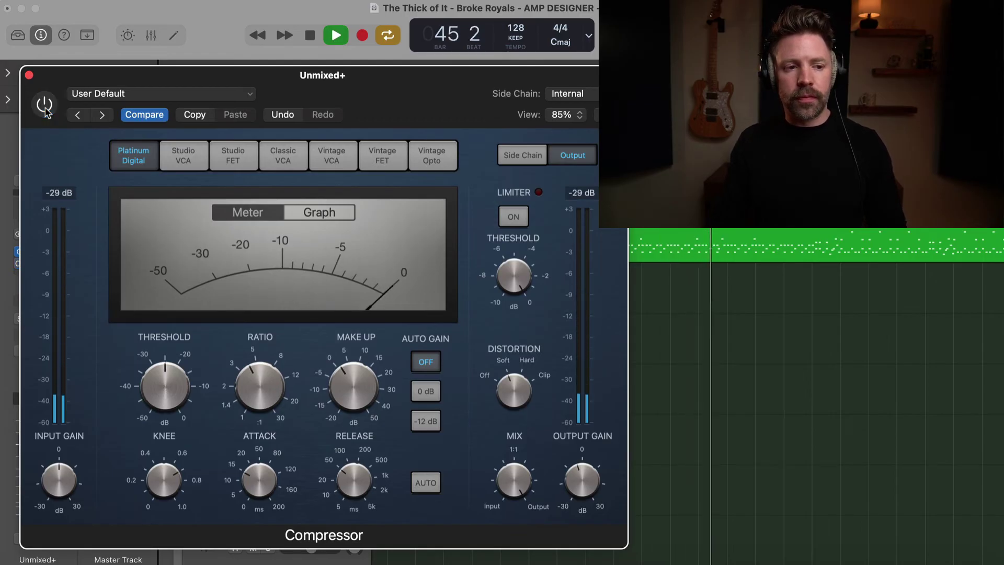
left_click(45, 105)
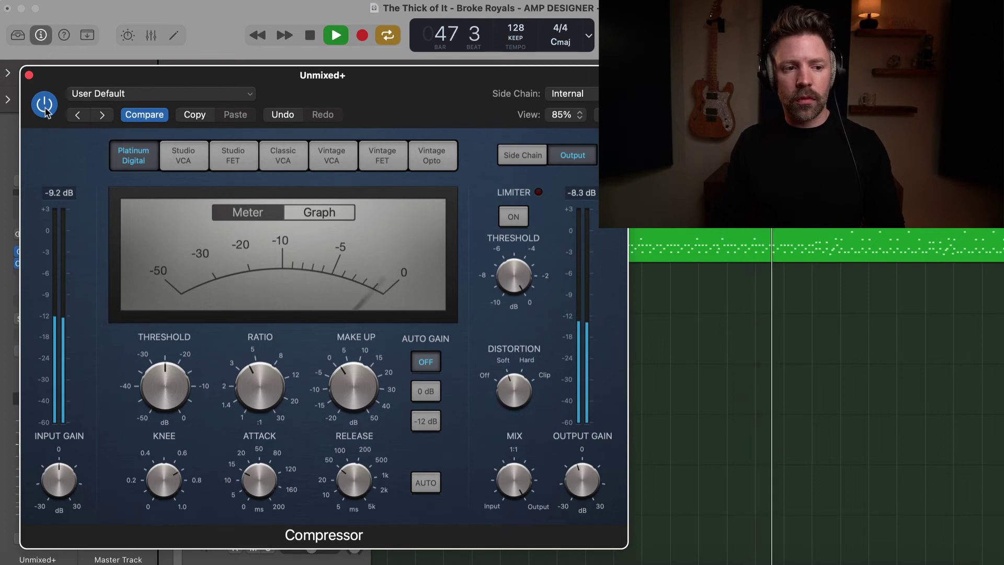
left_click(45, 104)
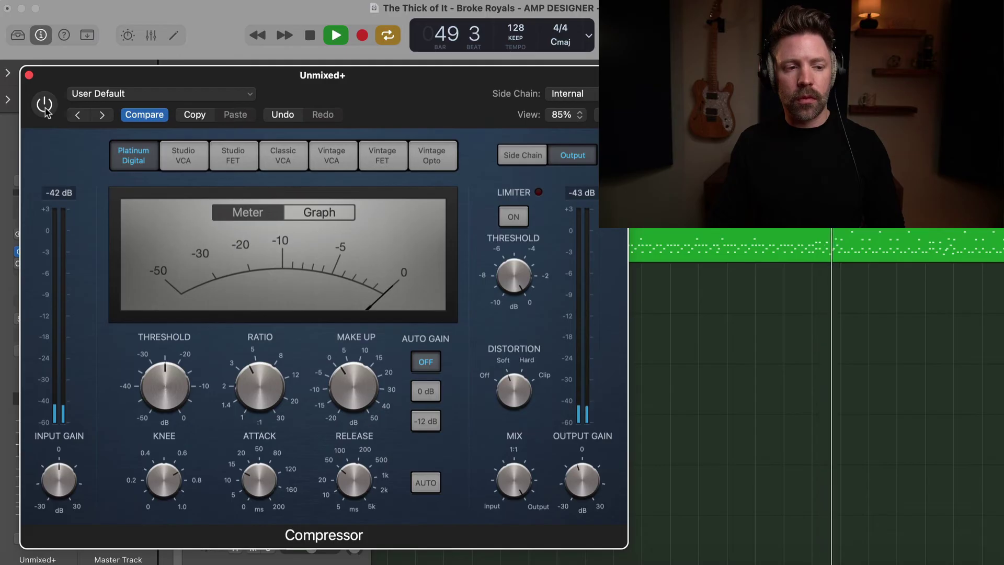
left_click(45, 106)
key("space")
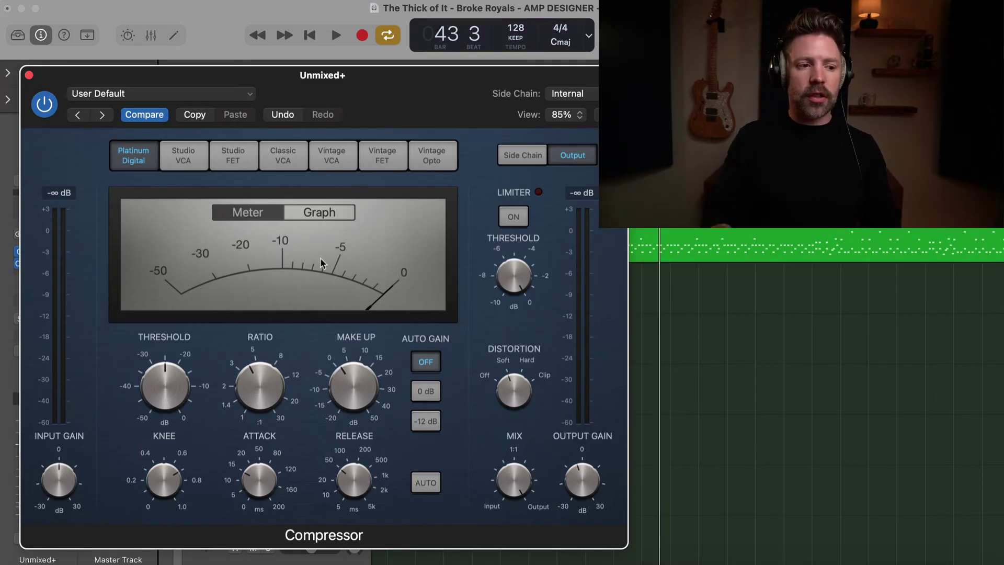
Audition Studio VCA, Classic VCA and Vintage Opto, then return to Platinum Digital and play the drums
left_click(203, 159)
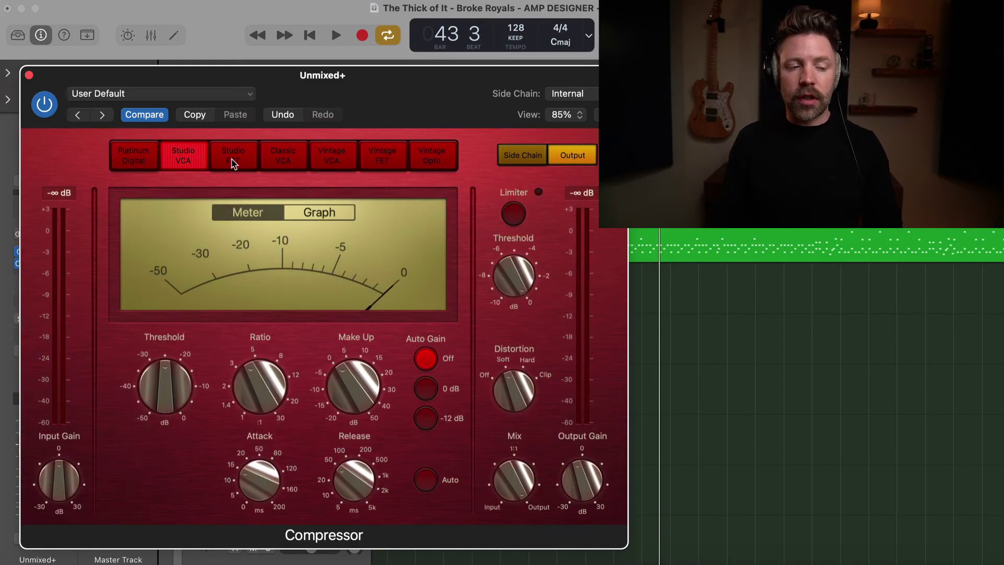
left_click(233, 161)
left_click(277, 159)
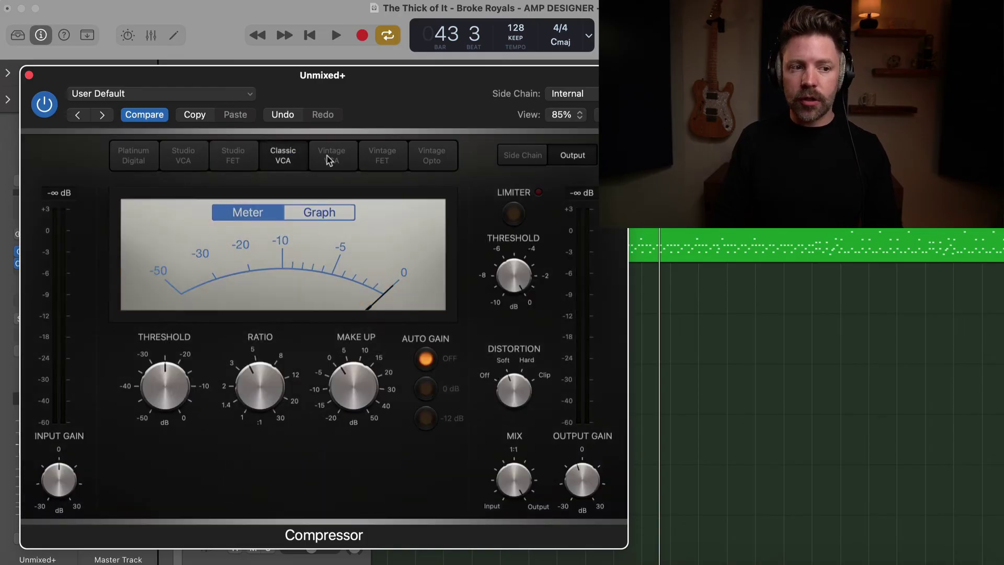
left_click(394, 162)
left_click(430, 164)
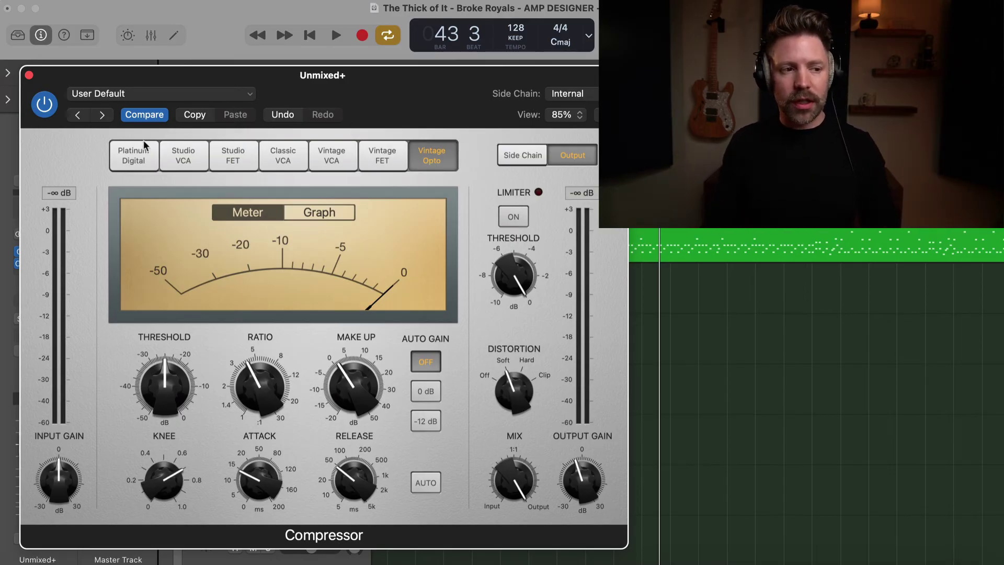
left_click(155, 160)
key("space")
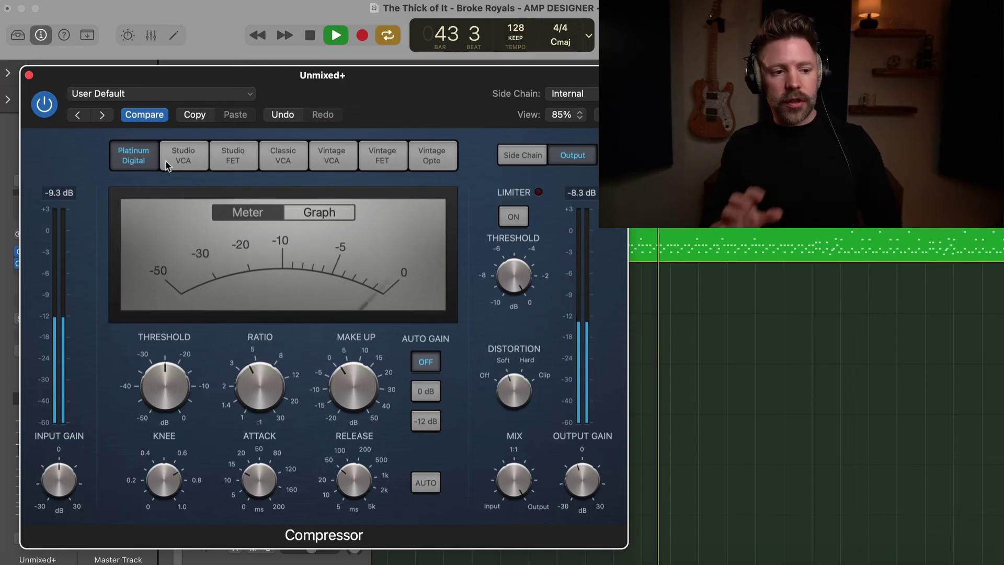
Stop playback and compare Studio FET against Studio VCA, ending on Studio VCA
key("space")
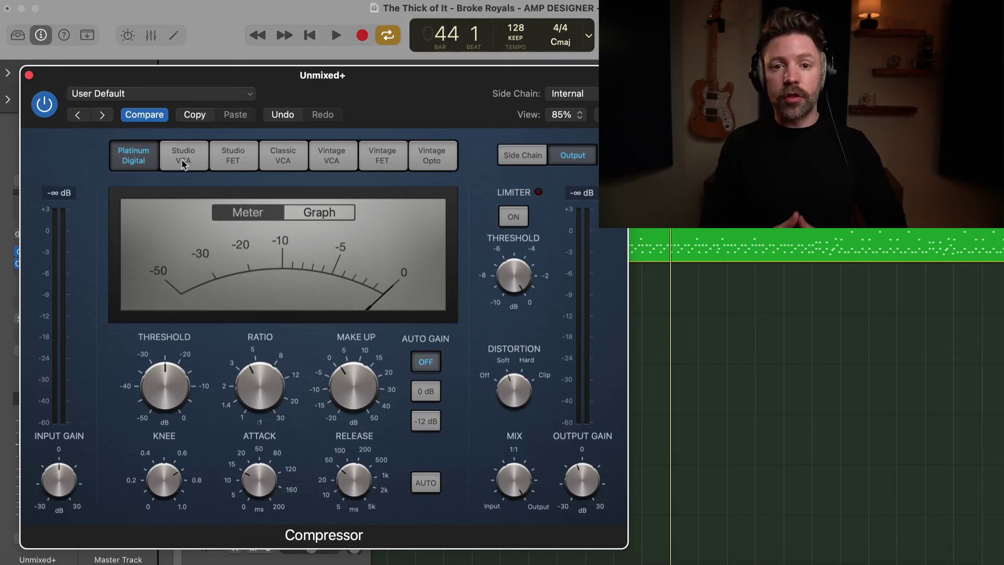
left_click(183, 162)
left_click(229, 161)
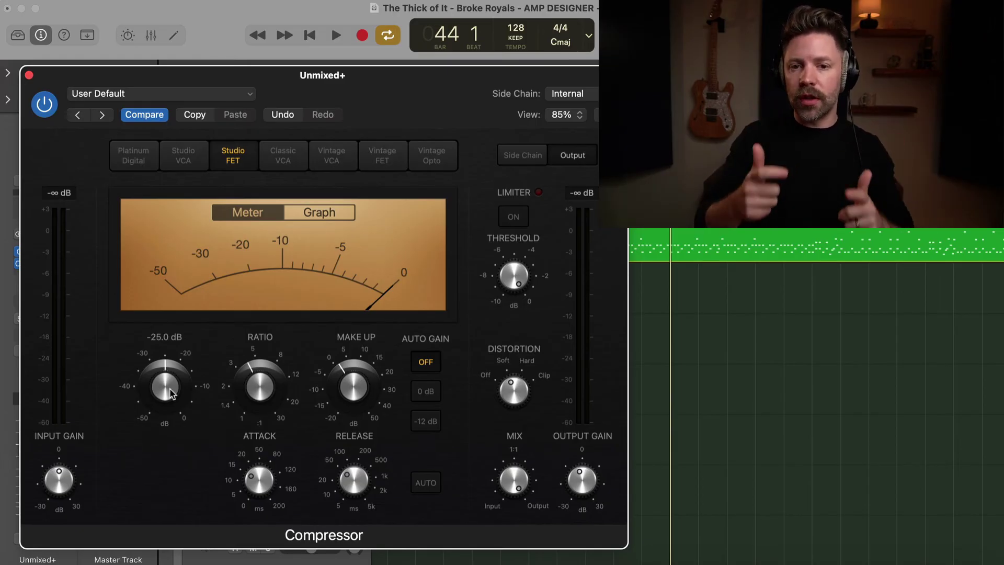
left_click(177, 157)
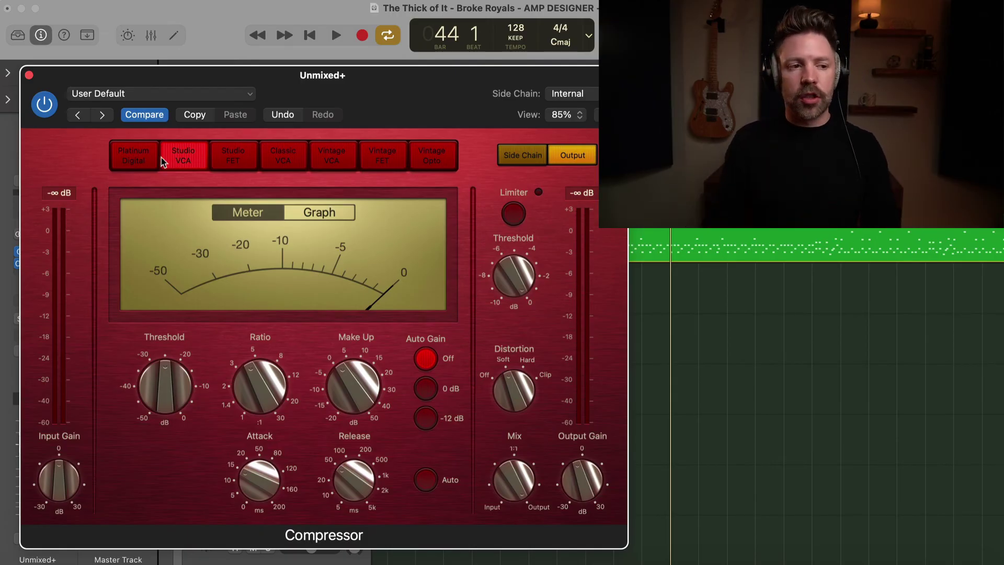
From Platinum Digital, audition each model through Vintage Opto while the drums play, then stop
left_click(152, 162)
key("space")
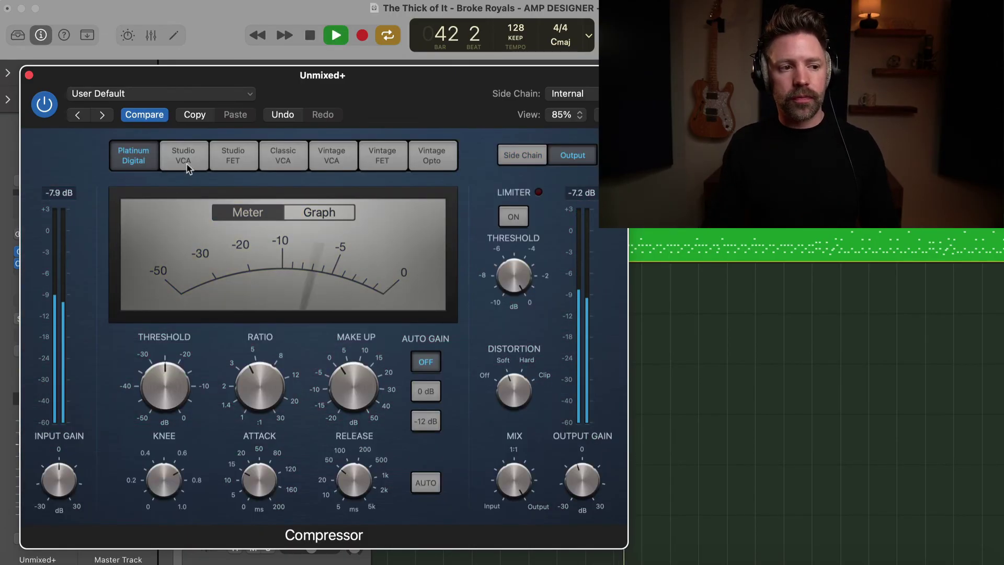
left_click(186, 165)
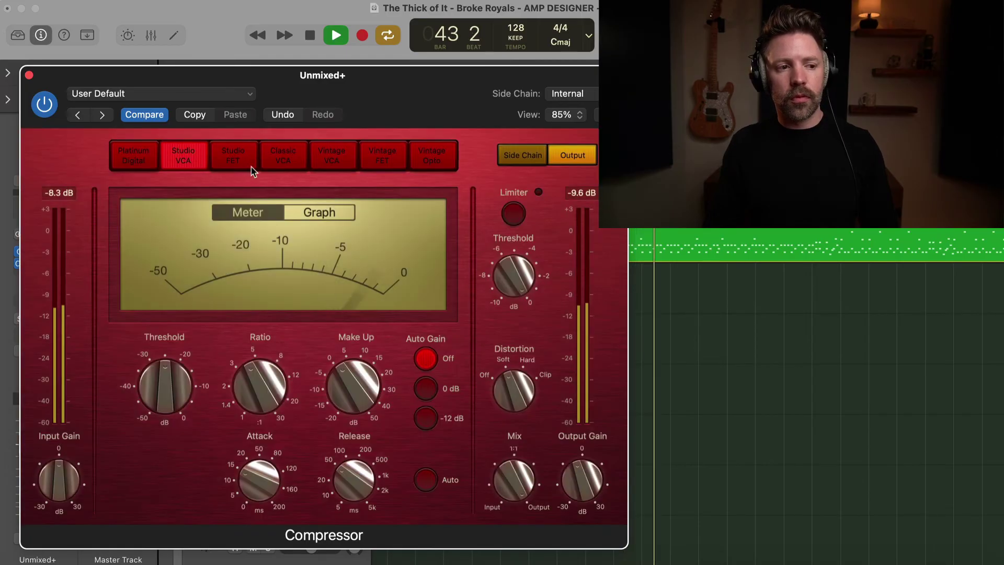
left_click(245, 168)
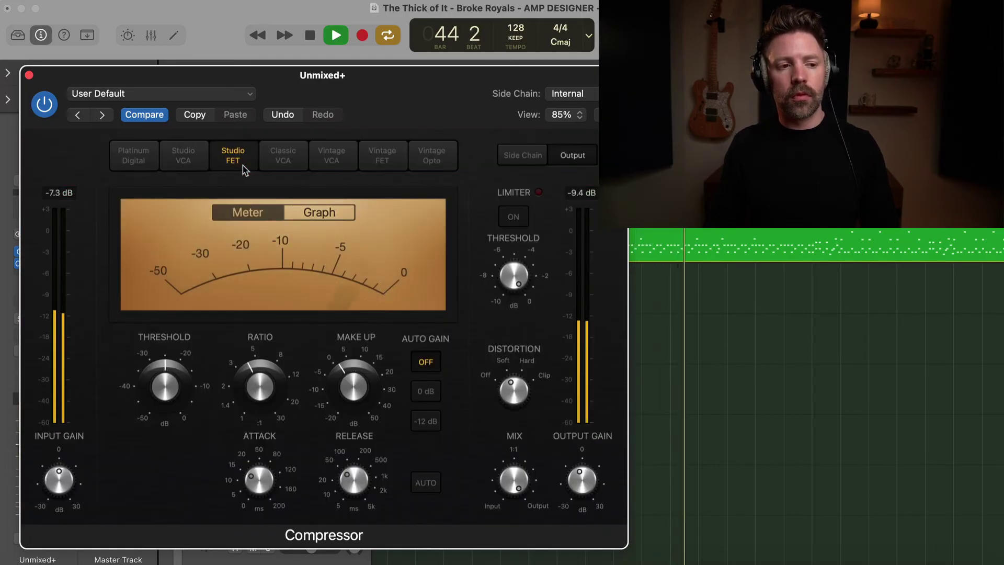
left_click(274, 166)
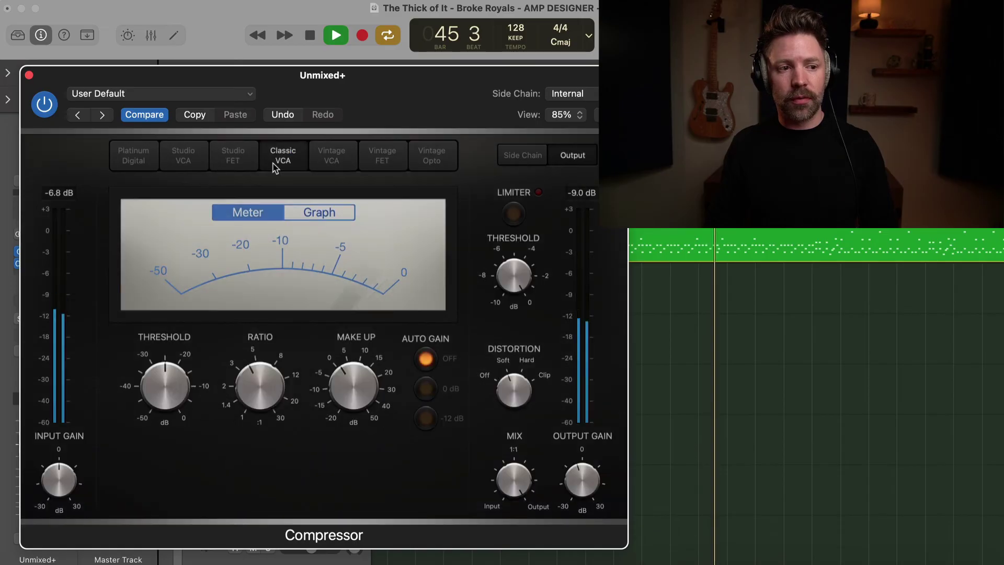
left_click(333, 162)
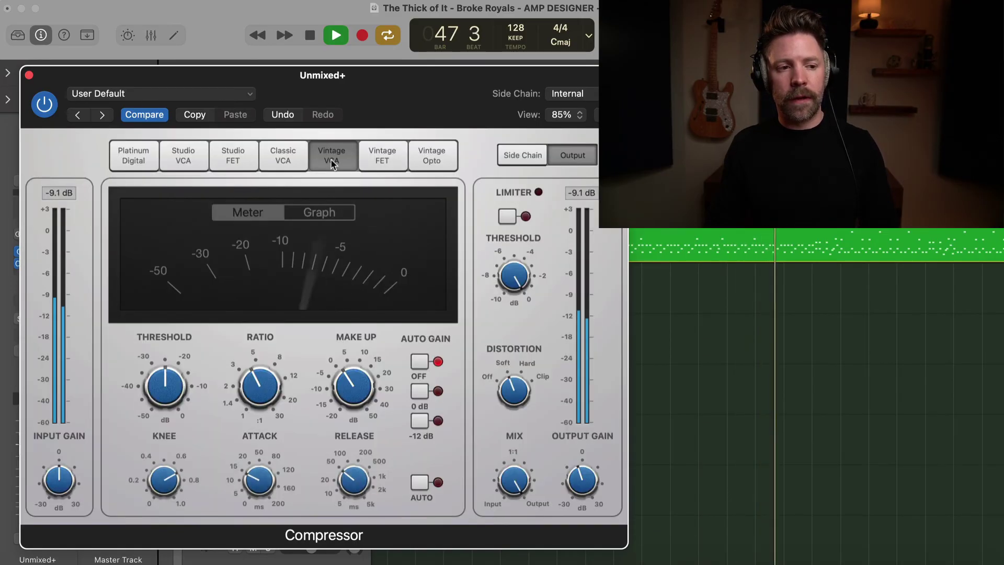
left_click(380, 163)
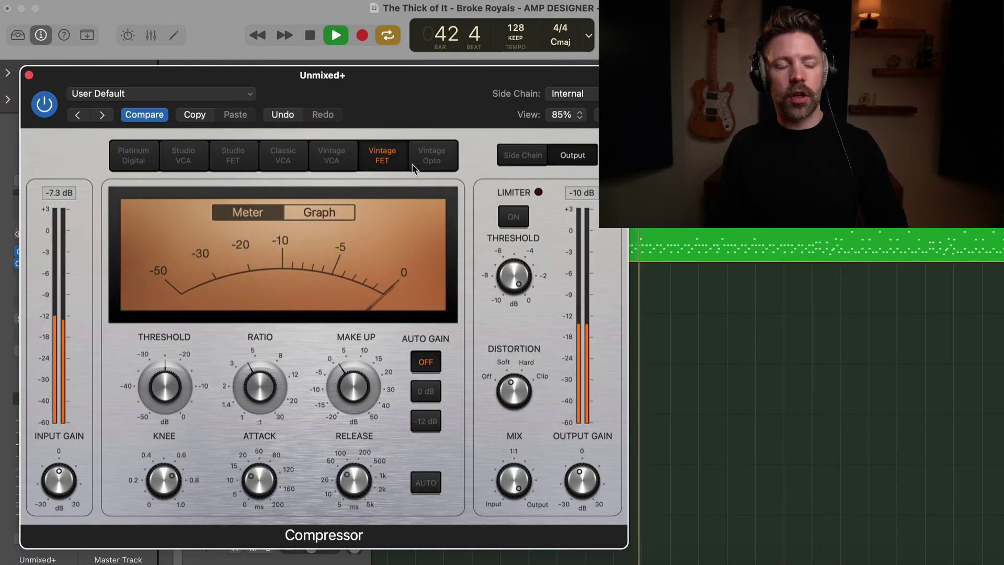
left_click(426, 167)
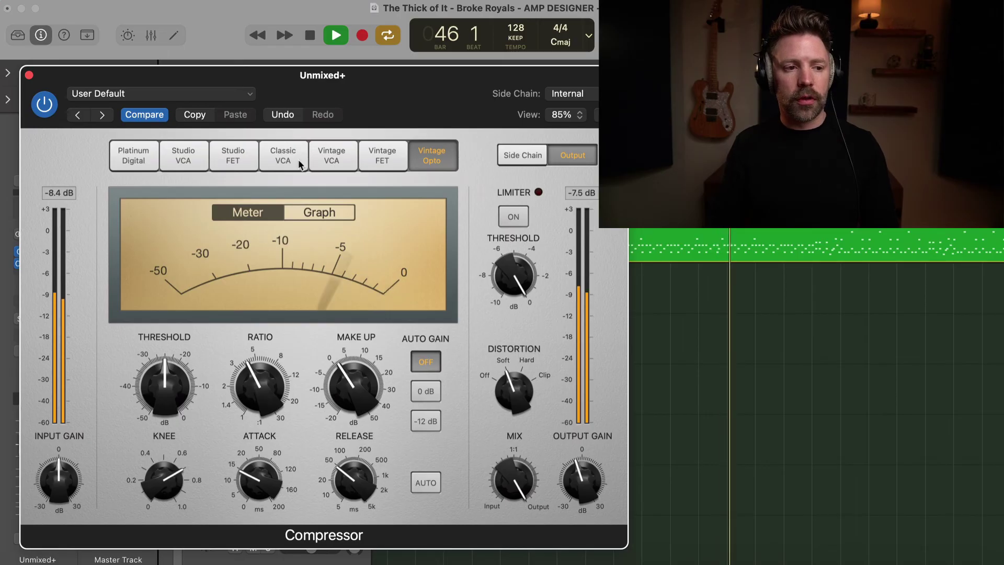
key("space")
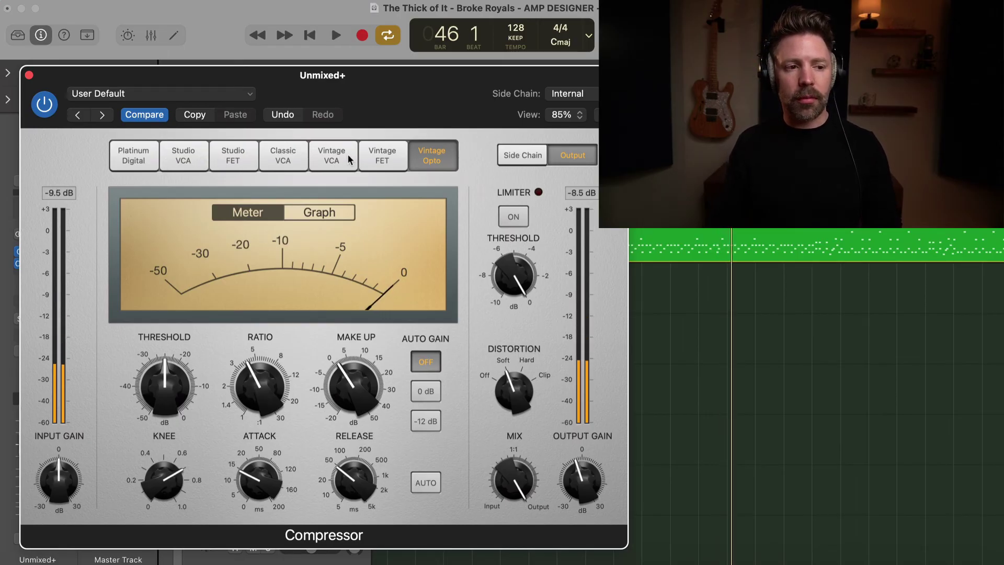
Replay the drums, A/B Vintage FET against Platinum Digital, and finish on Vintage FET
left_click(382, 159)
key("space")
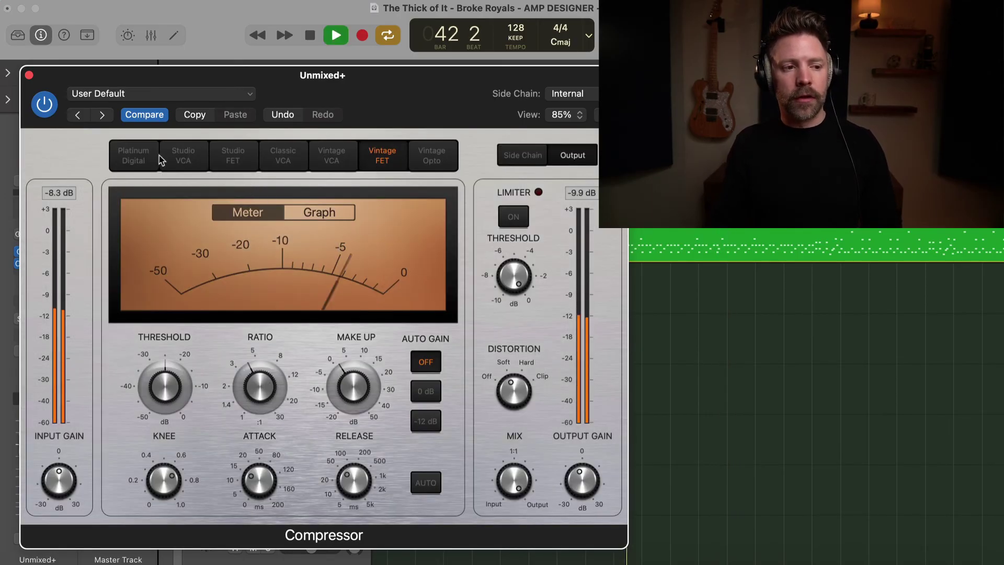
left_click(140, 162)
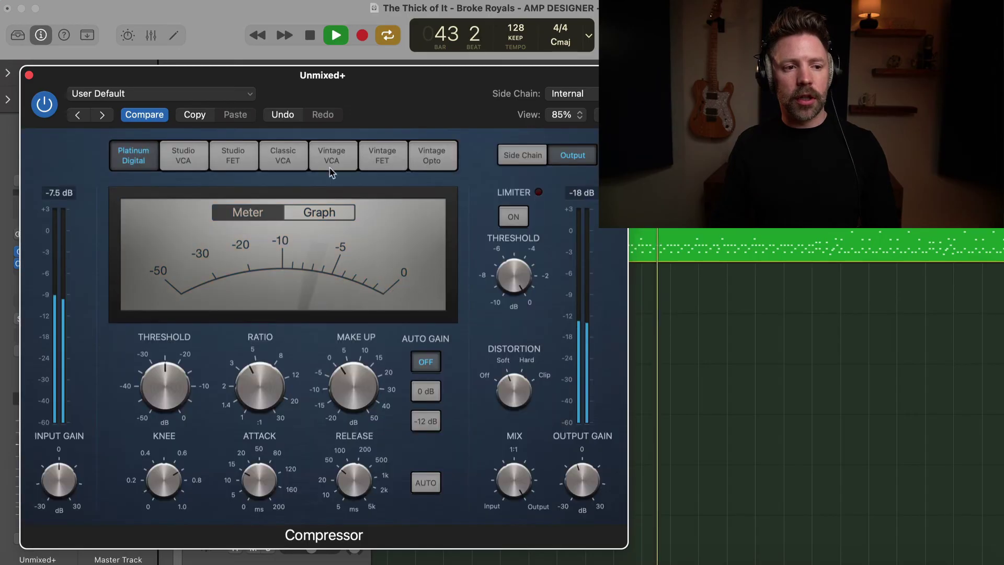
left_click(382, 165)
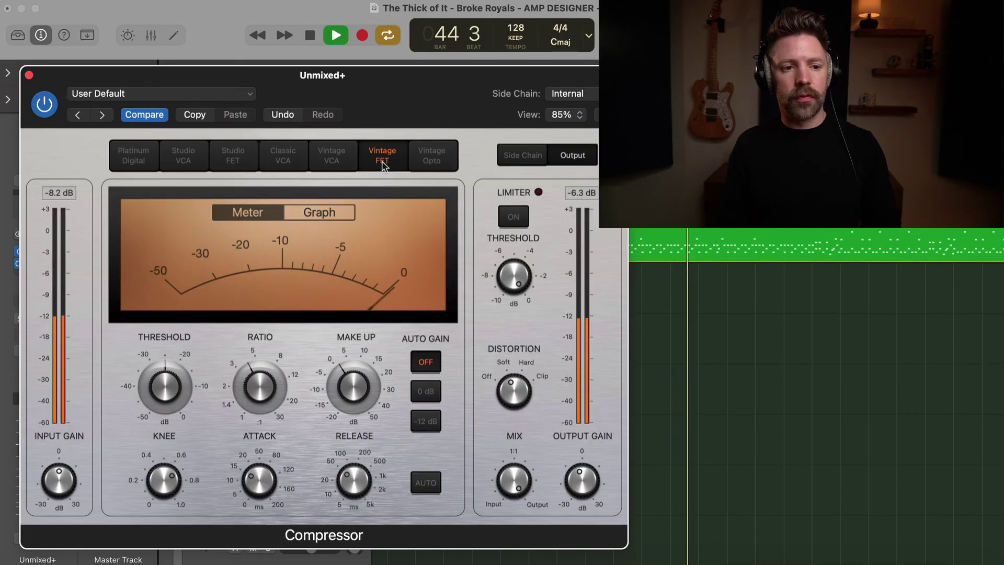
left_click(148, 158)
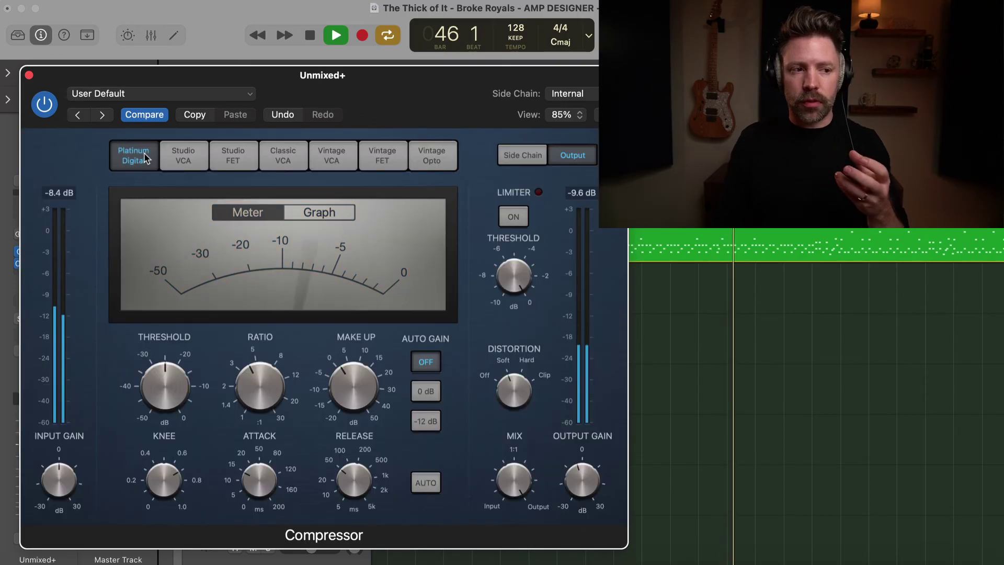
left_click(378, 166)
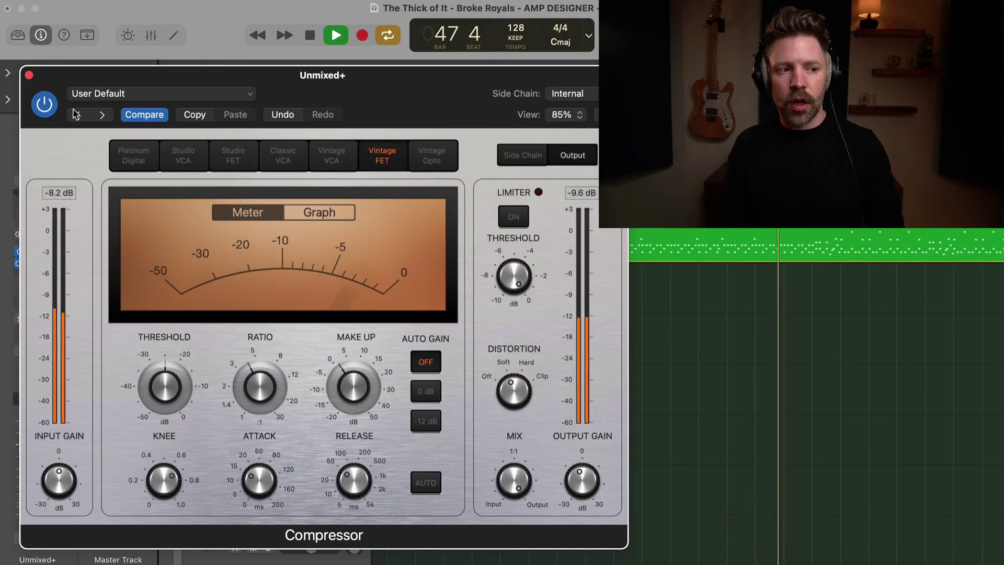
Bypass the Vintage FET Compressor to hear the dry drums, then re-enable it
left_click(47, 107)
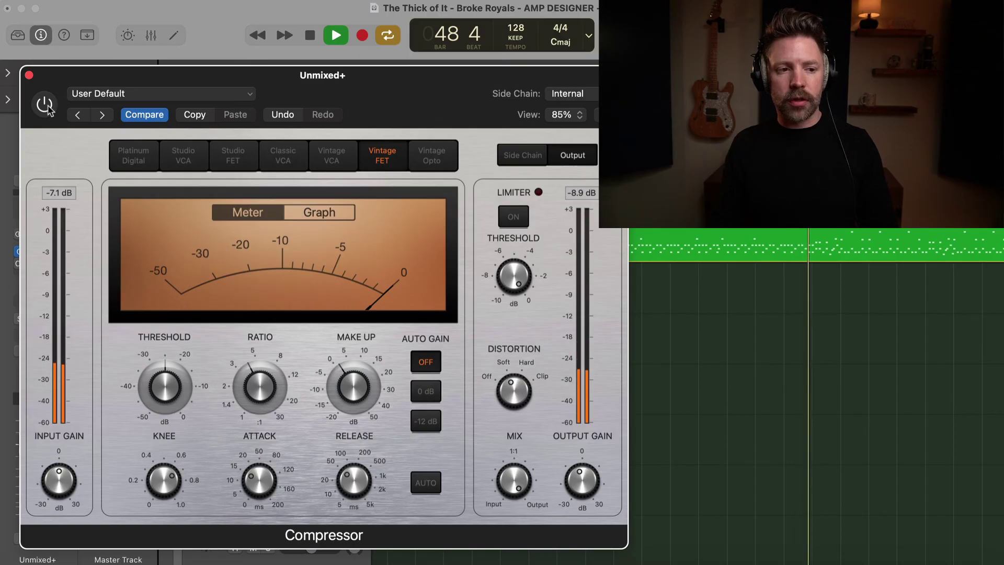
left_click(47, 107)
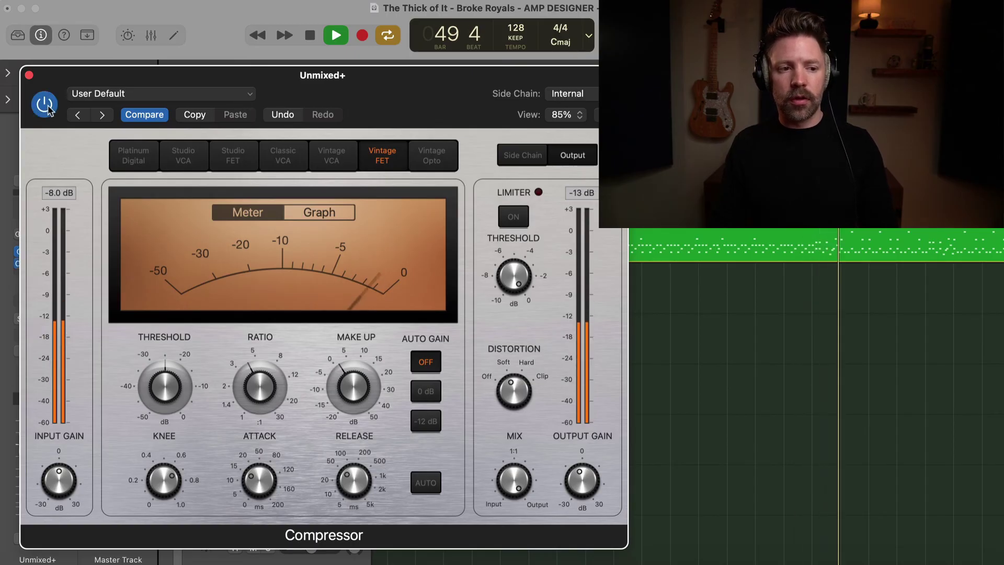